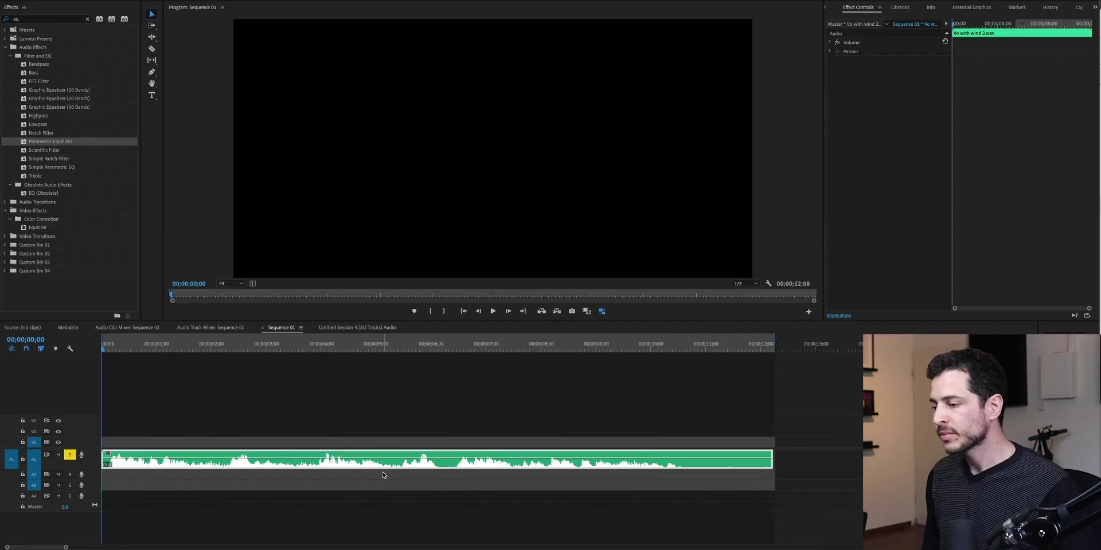
# Listen to the voice clip, then apply a Highpass effect found by searching 'high'.
pyautogui.press('space')
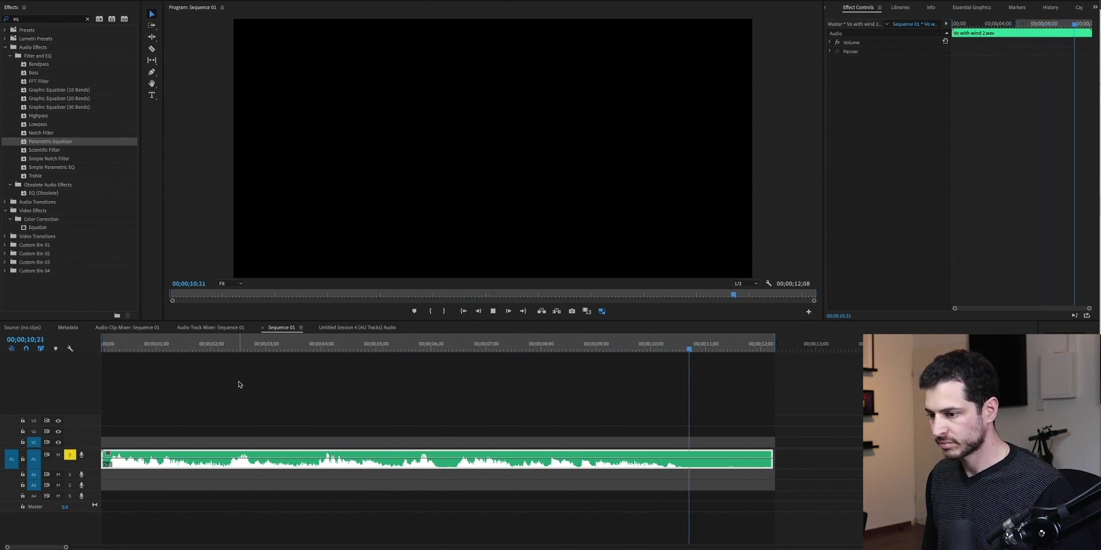
pyautogui.press('space')
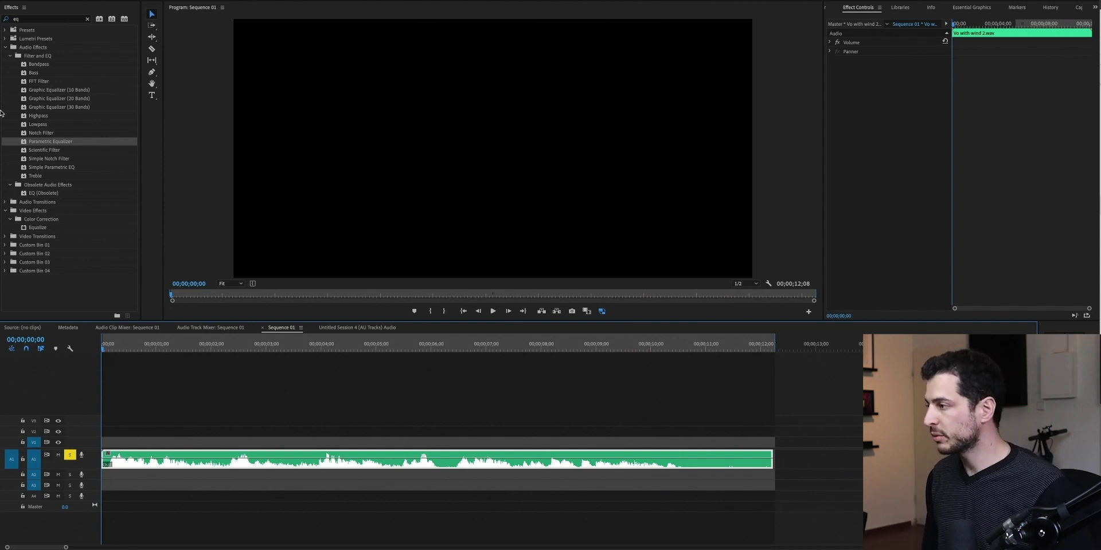
pyautogui.doubleClick(42, 19)
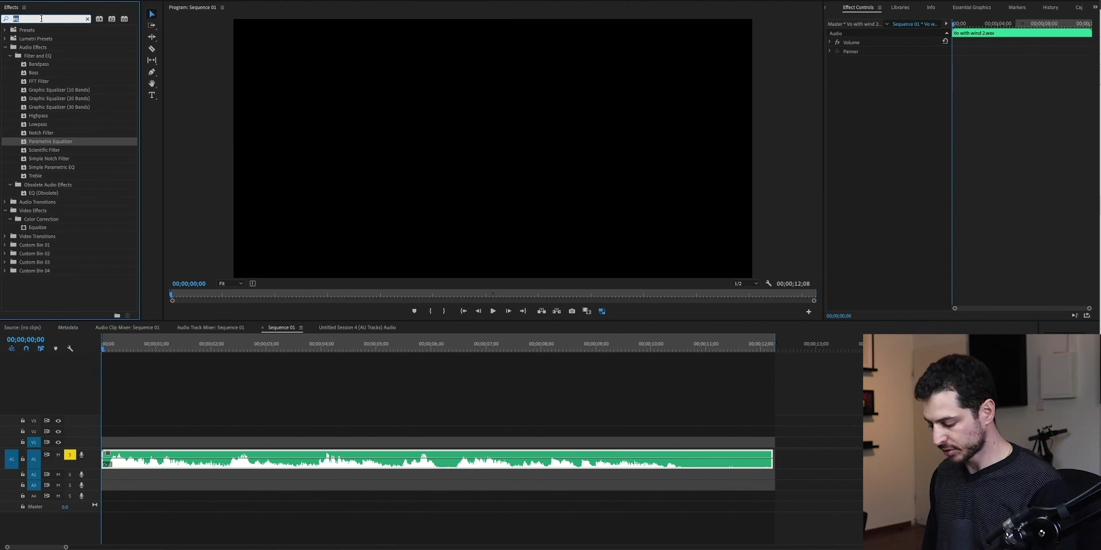
pyautogui.write('high')
pyautogui.moveTo(37, 63); pyautogui.dragTo(304, 458)
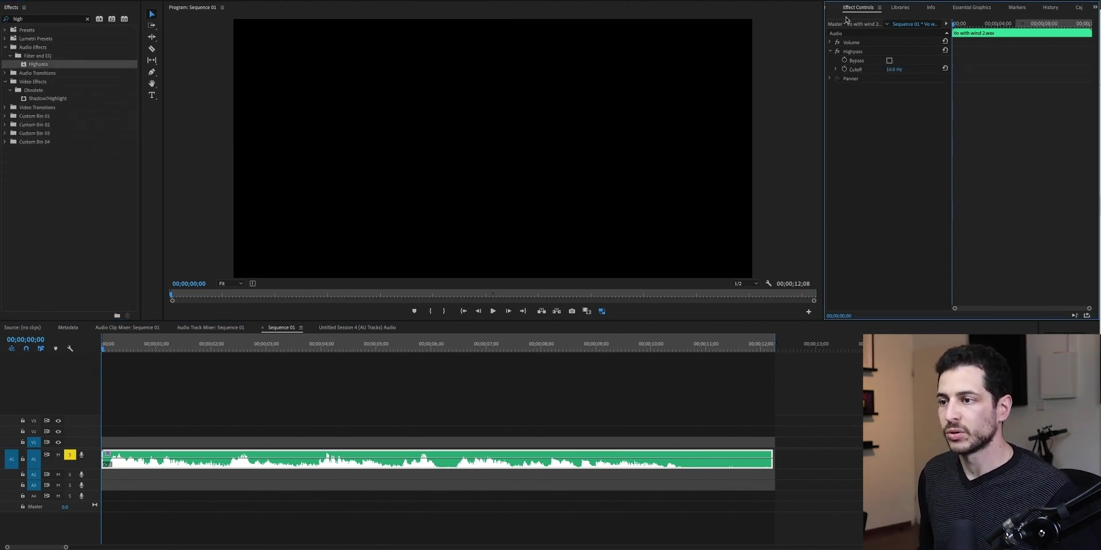
# Raise the Highpass cutoff to 113.0 Hz and preview the filtered clip.
pyautogui.click(836, 70)
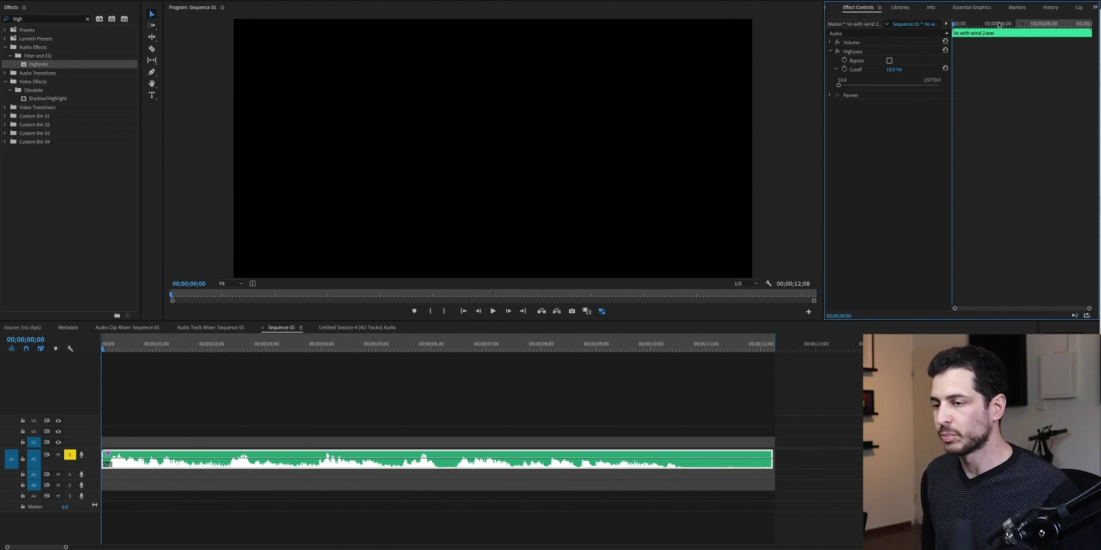
pyautogui.press('space')
pyautogui.moveTo(838, 86); pyautogui.dragTo(865, 86)
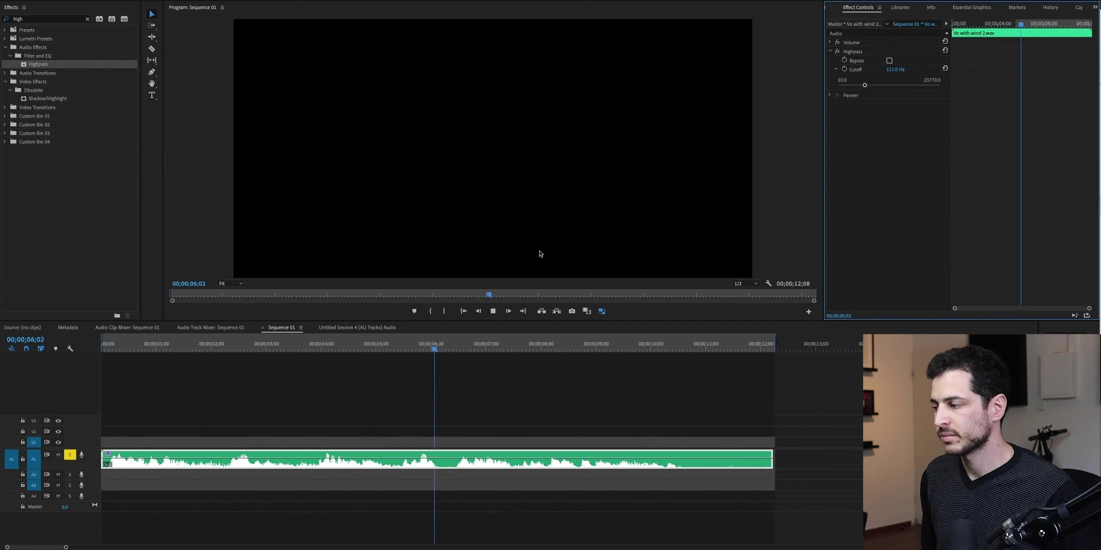
pyautogui.press('Home')
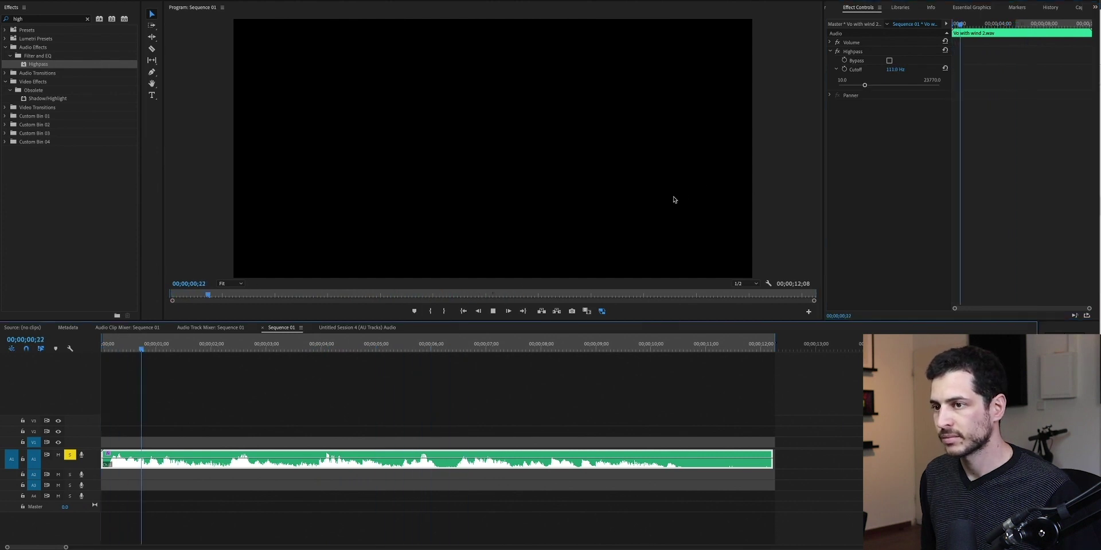
pyautogui.press('space')
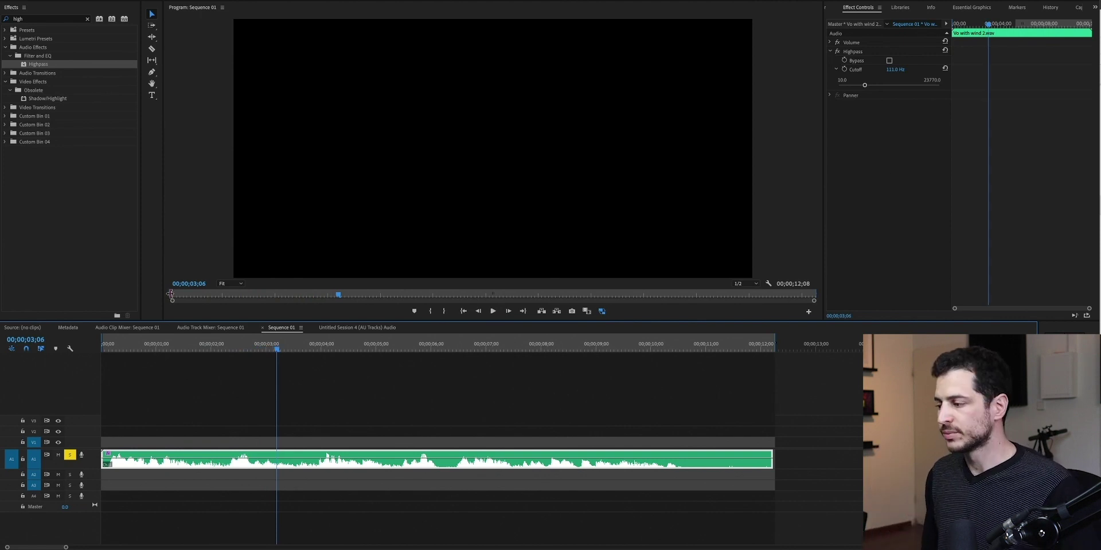
pyautogui.moveTo(148, 349); pyautogui.dragTo(100, 340)
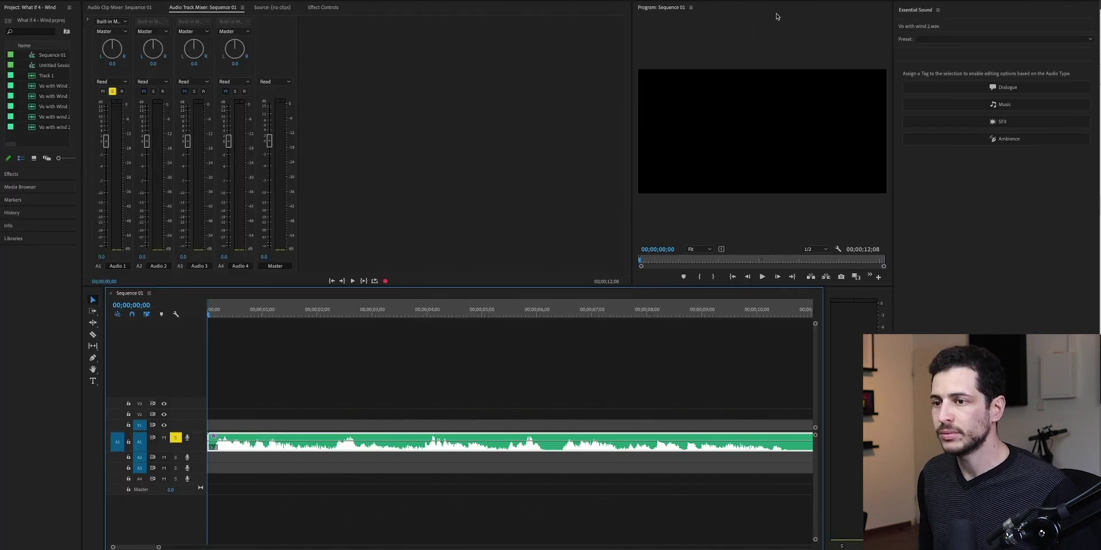
# Tag the clip as Dialogue with Reduce Rumble at about 6.9, then send it to Audition.
pyautogui.click(1008, 88)
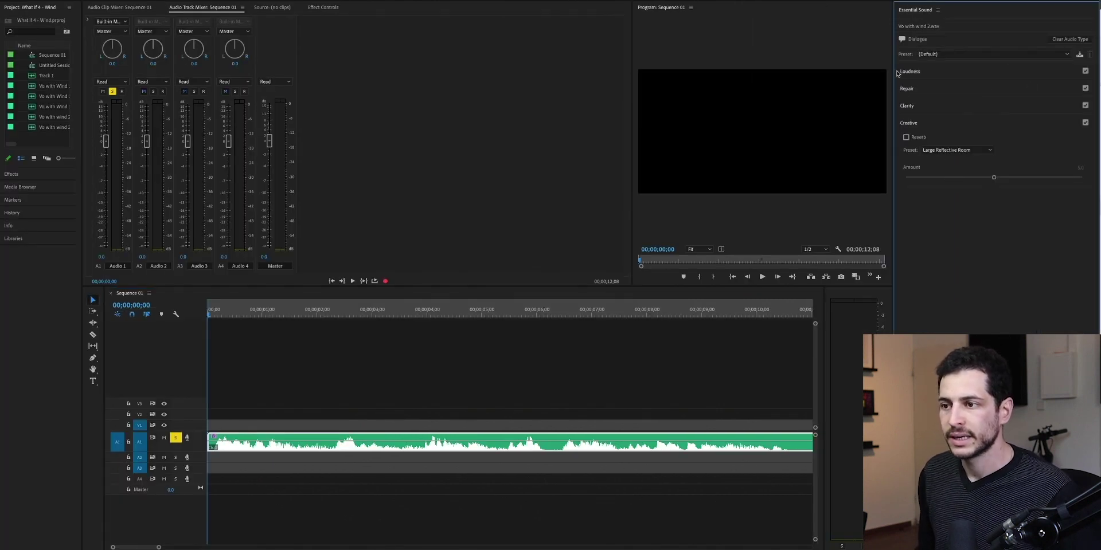
pyautogui.click(926, 90)
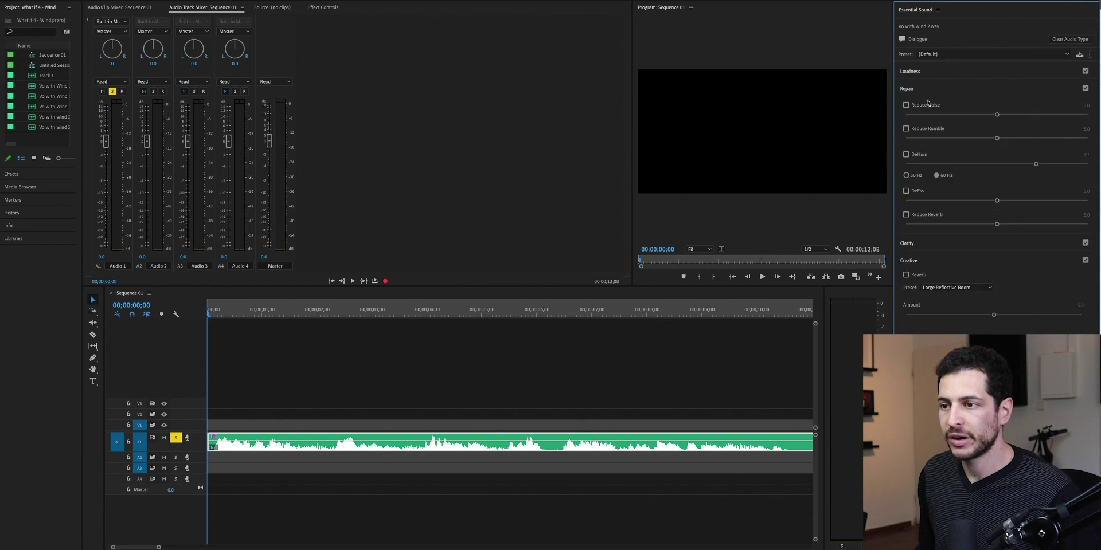
pyautogui.click(906, 129)
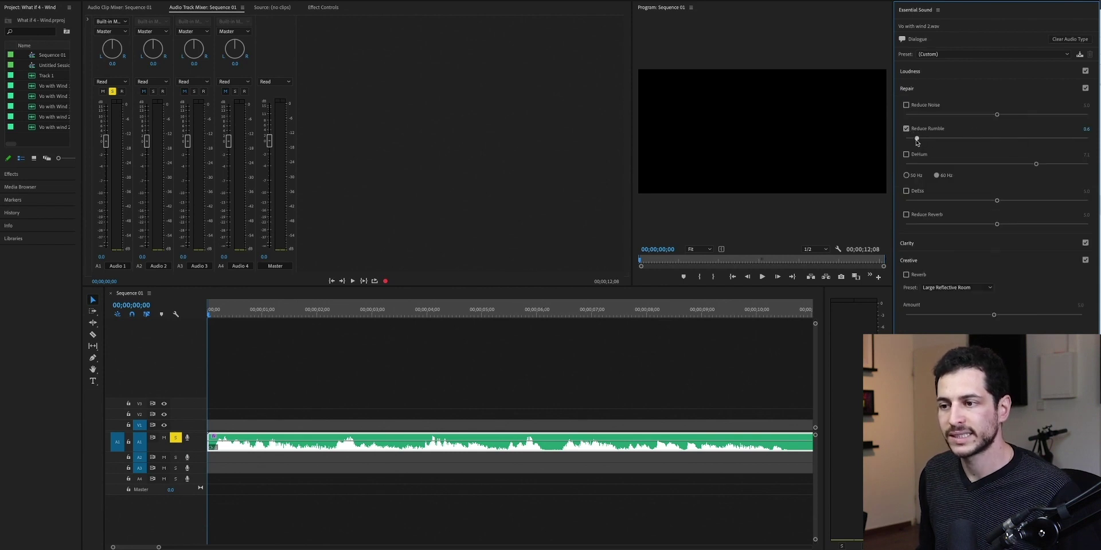
pyautogui.press('space')
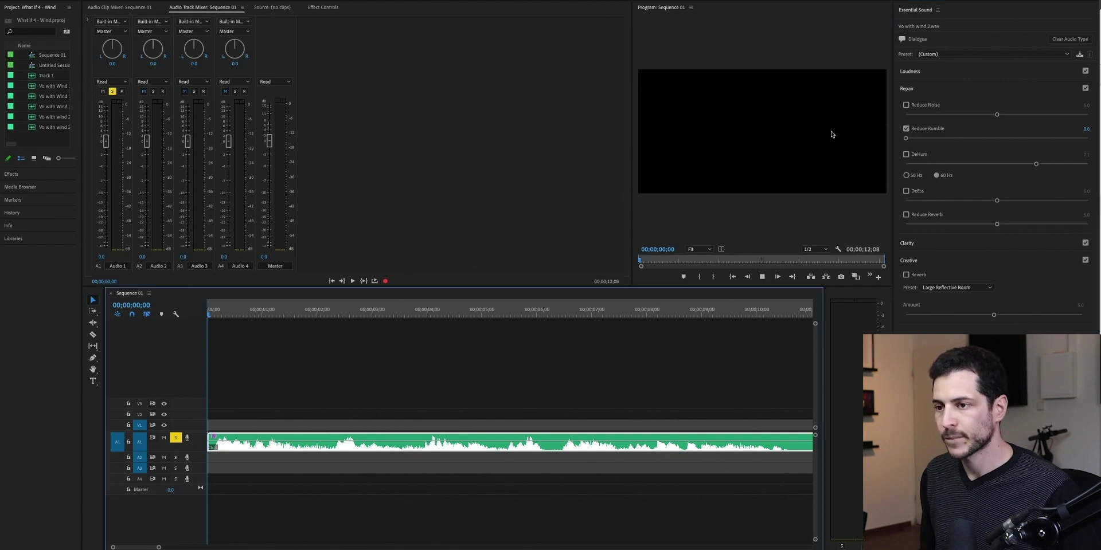
pyautogui.moveTo(905, 138); pyautogui.dragTo(1032, 139)
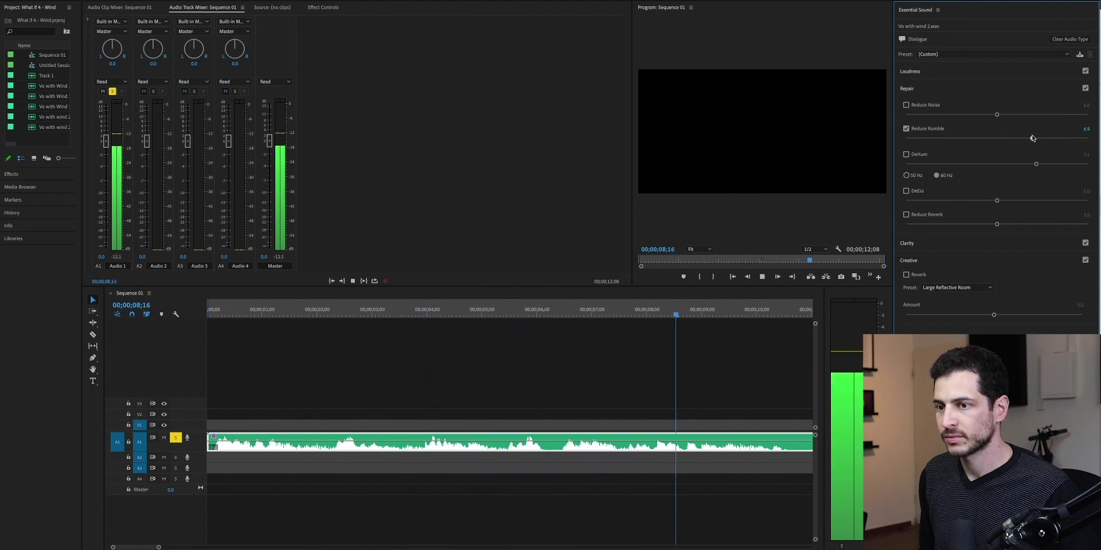
pyautogui.click(213, 376)
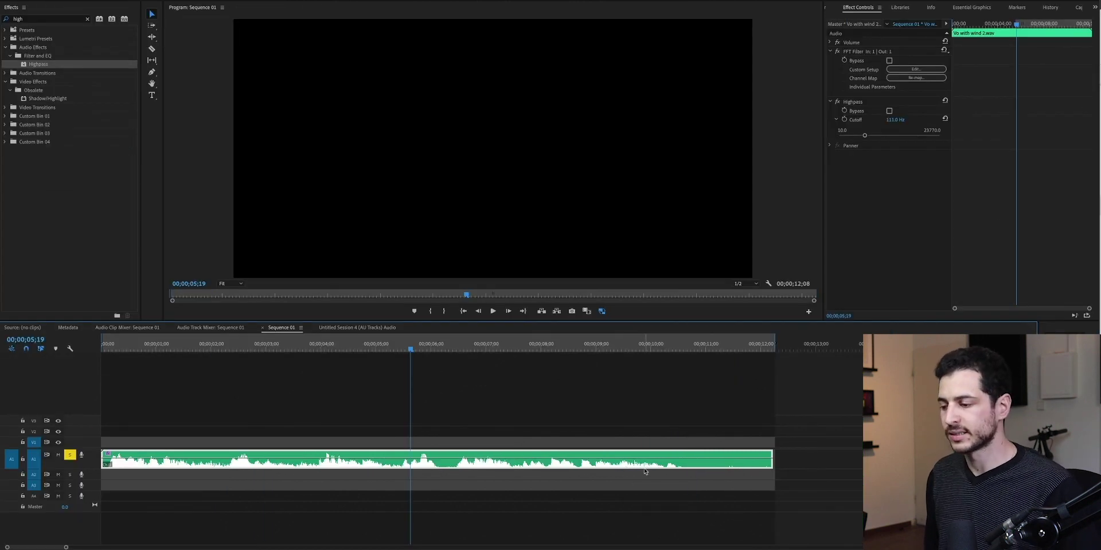
pyautogui.rightClick(634, 466)
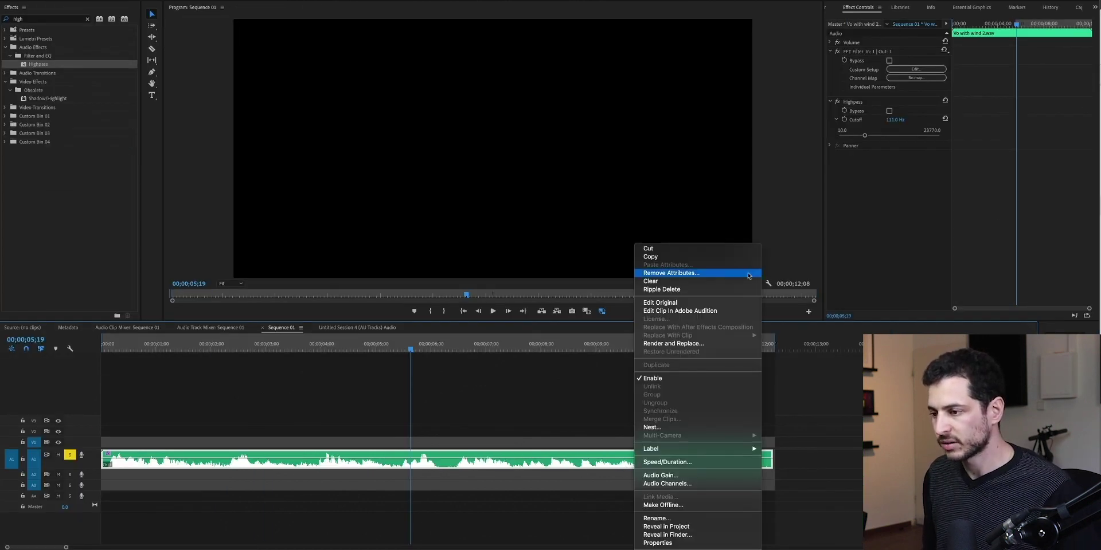
pyautogui.click(675, 313)
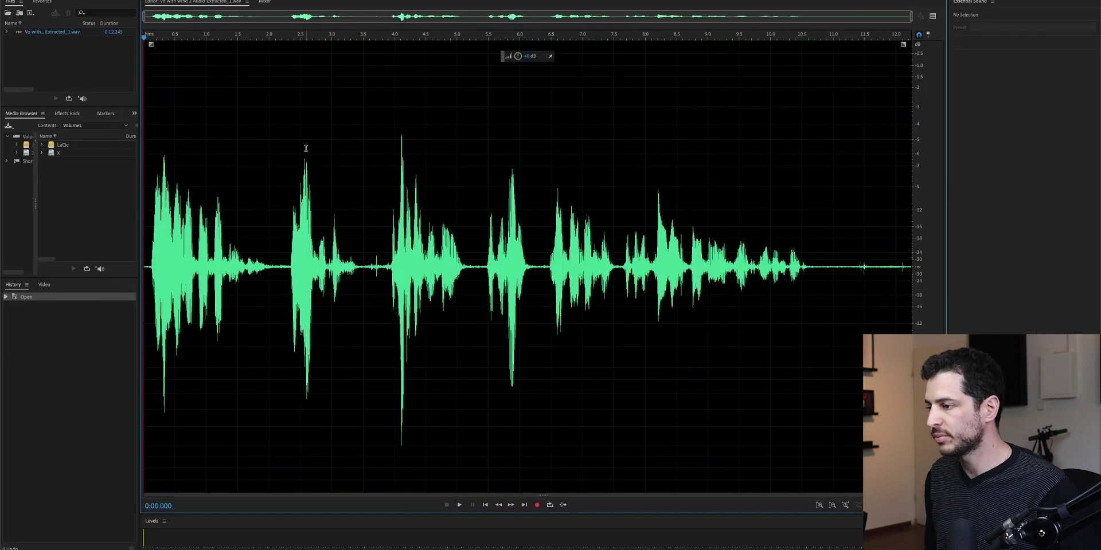
# Play the recording, then select the noise-only gap from about 10.6 s to 11.0 s.
pyautogui.press('space')
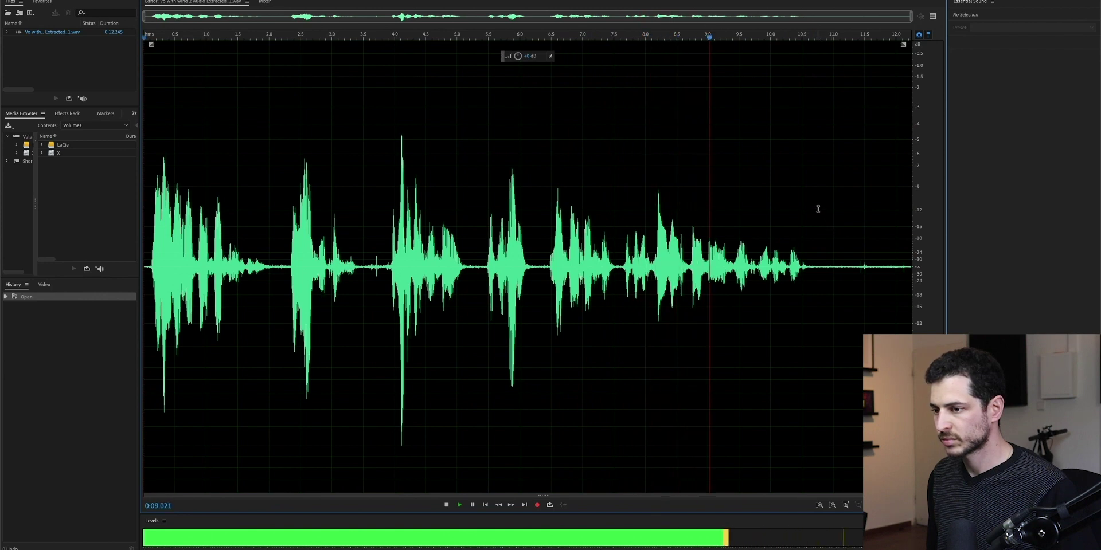
pyautogui.press('space')
pyautogui.moveTo(809, 218); pyautogui.dragTo(855, 243)
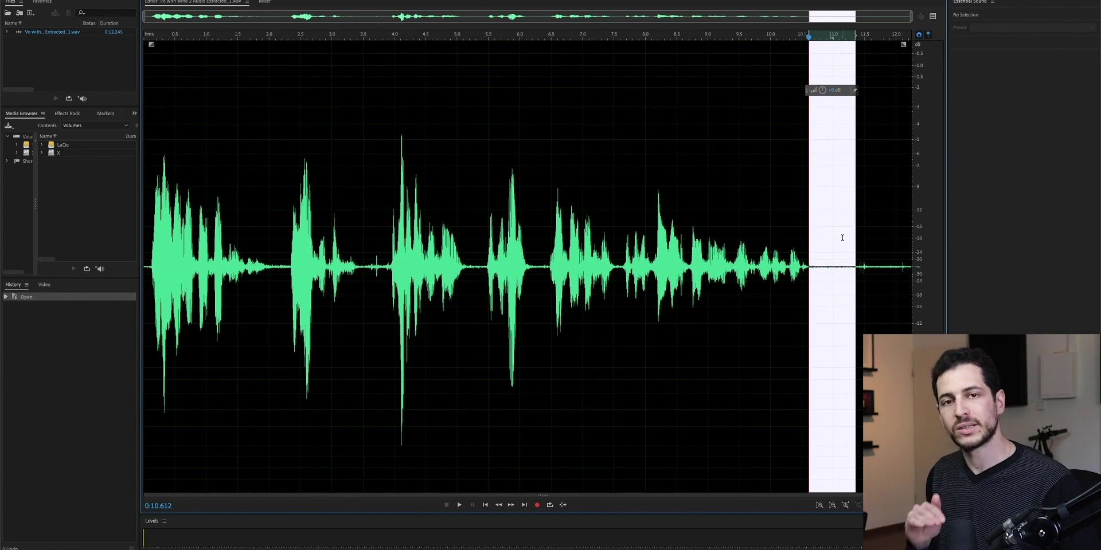
# Capture the gap's noise print and apply 50% Noise Reduction to the entire file.
pyautogui.click(175, 0)
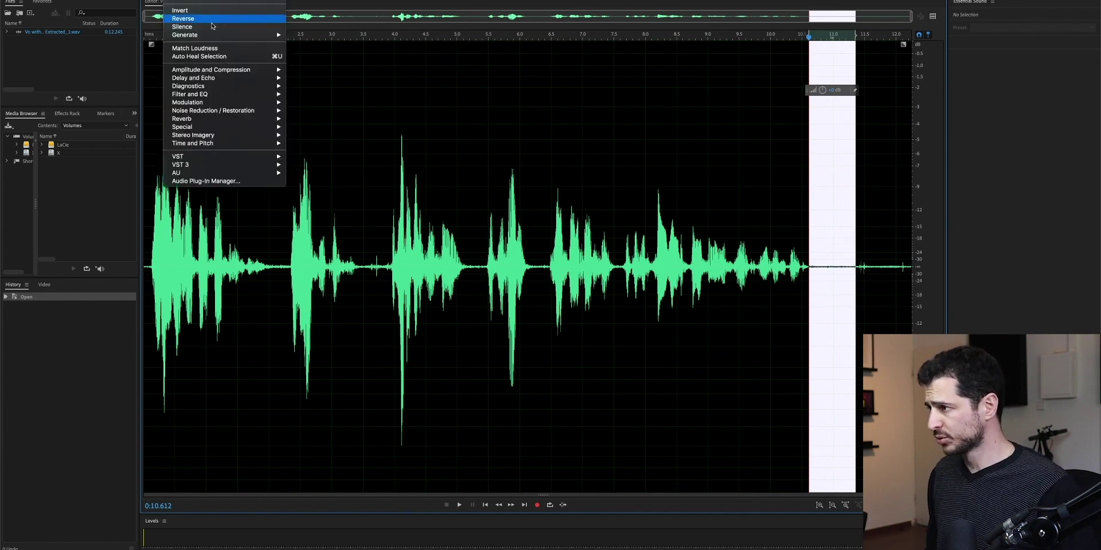
pyautogui.moveTo(207, 110)
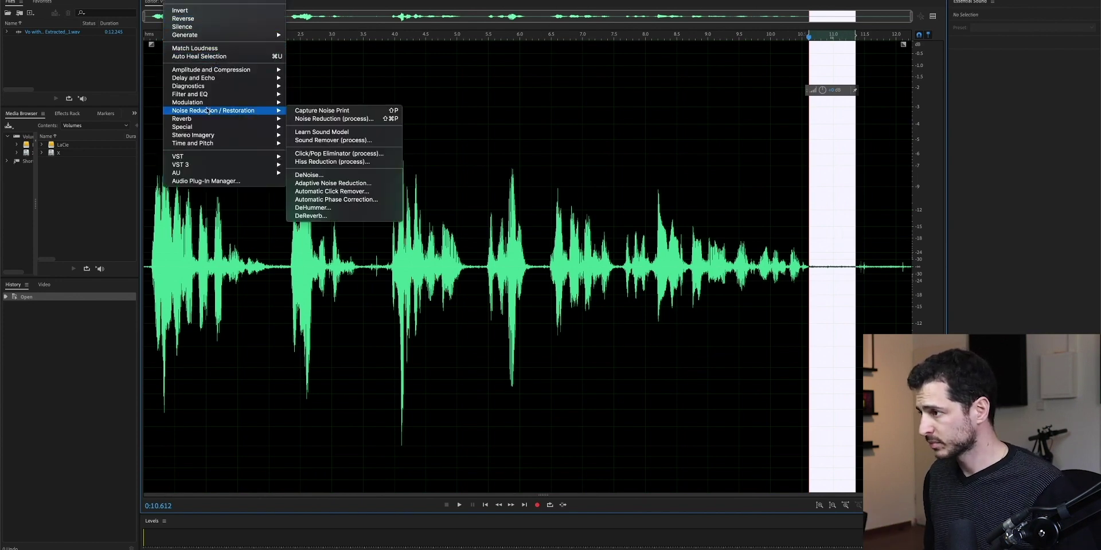
pyautogui.click(354, 119)
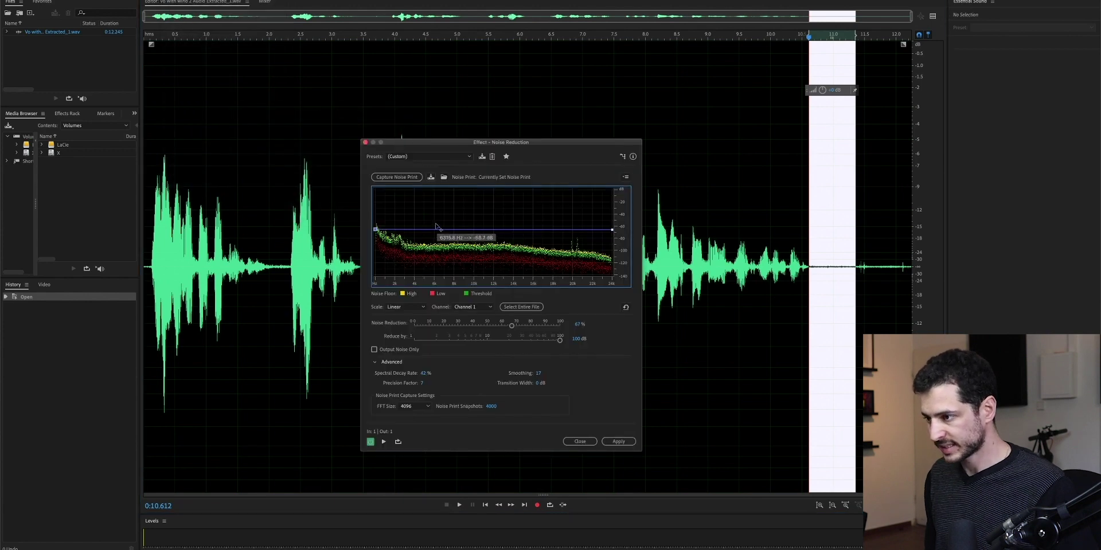
pyautogui.click(407, 178)
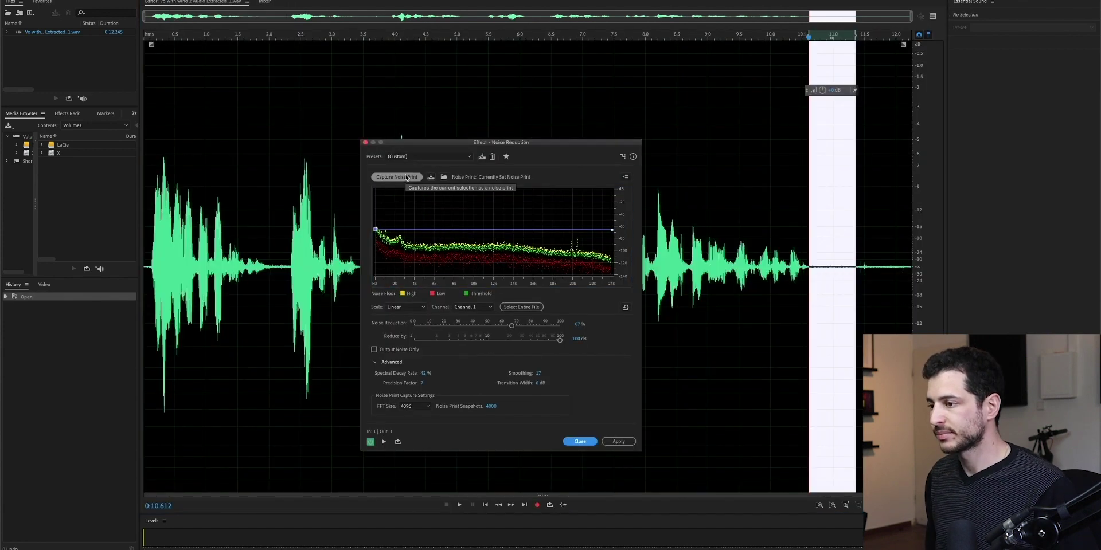
pyautogui.click(148, 257)
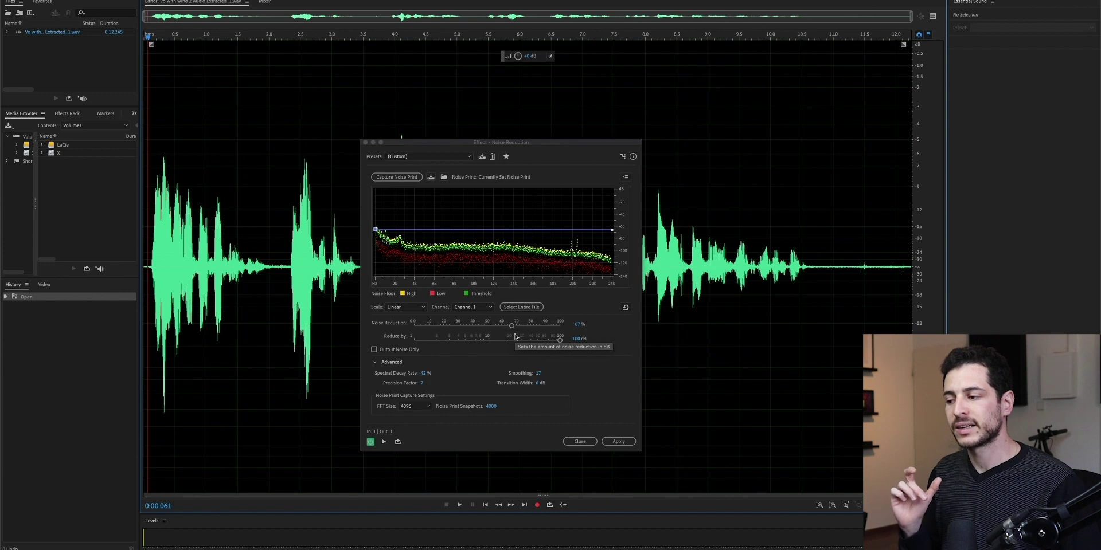
pyautogui.press('space')
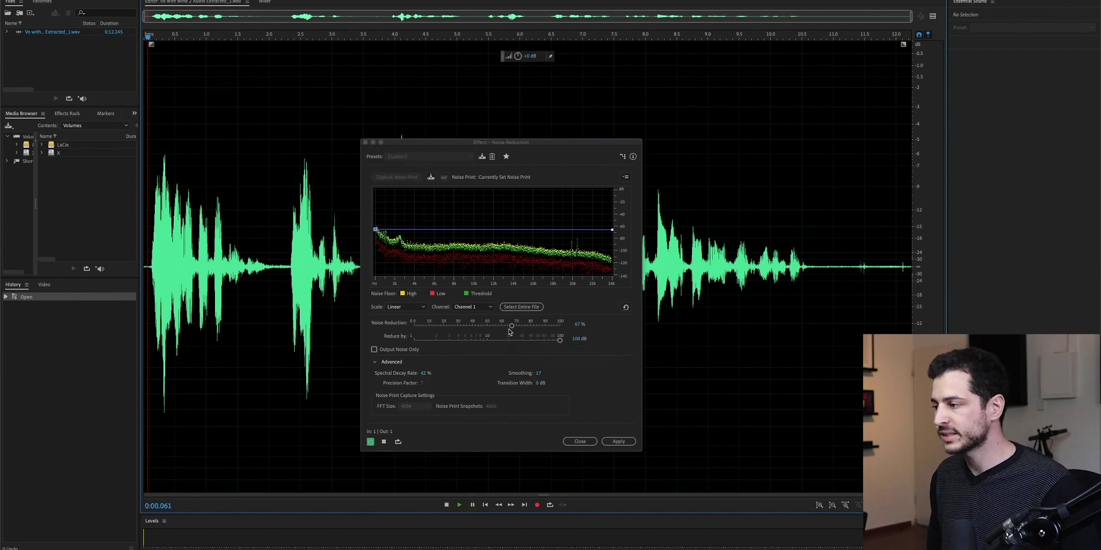
pyautogui.moveTo(512, 325)
pyautogui.mouseDown()
pyautogui.moveTo(442, 326)
pyautogui.moveTo(496, 328)
pyautogui.mouseUp()
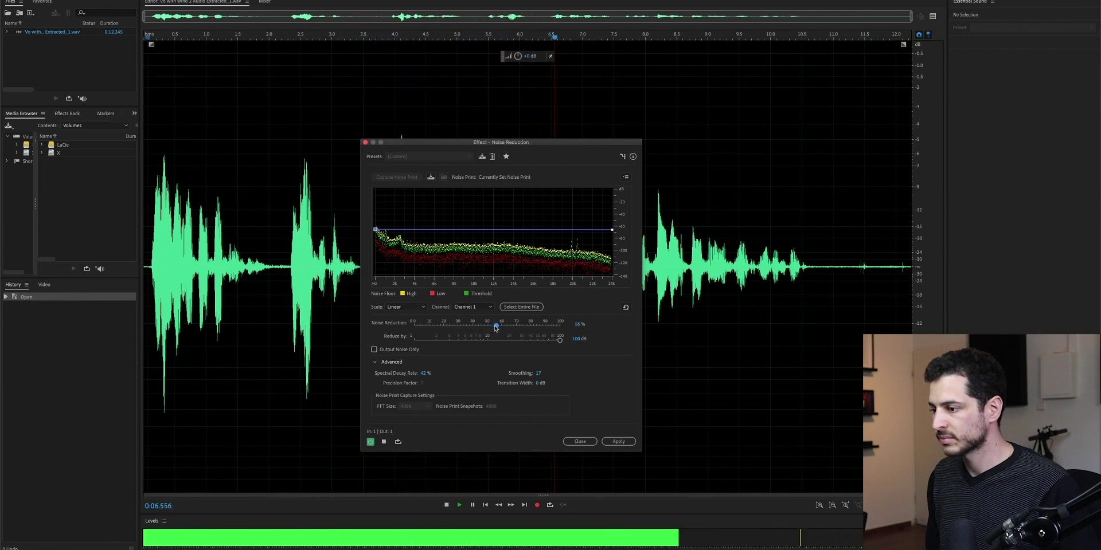
pyautogui.click(618, 441)
pyautogui.press('space')
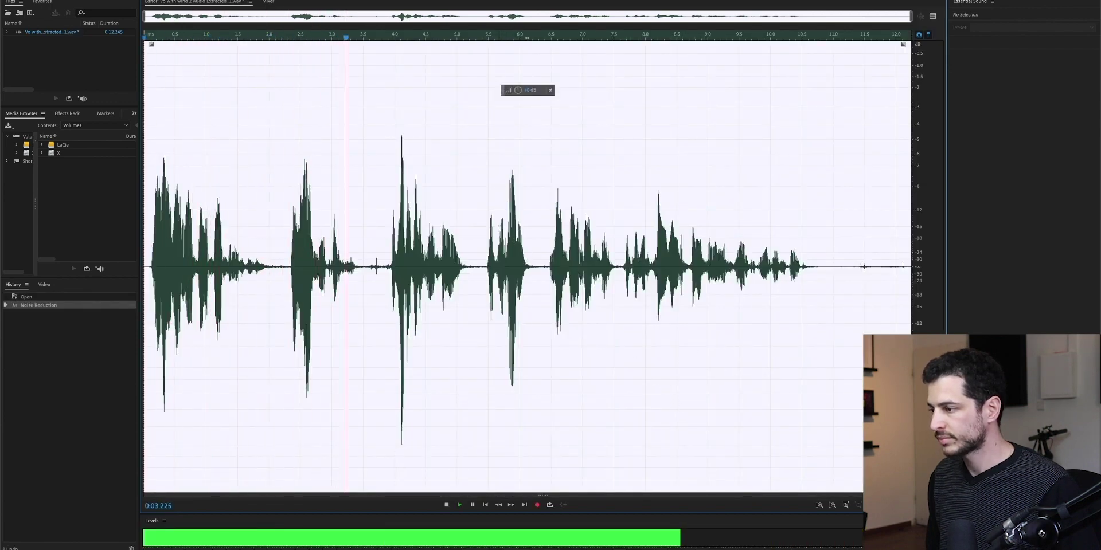
# Review the cleaned audio around 3.5 s and the ending, then select 3.5–3.85 s.
pyautogui.click(512, 279)
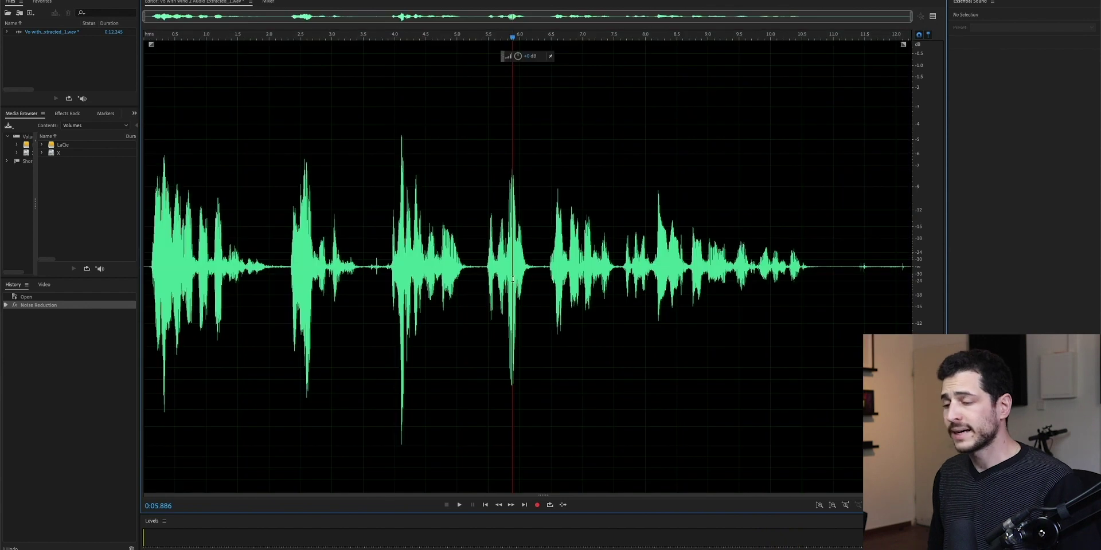
pyautogui.click(368, 256)
pyautogui.click(364, 37)
pyautogui.press('space')
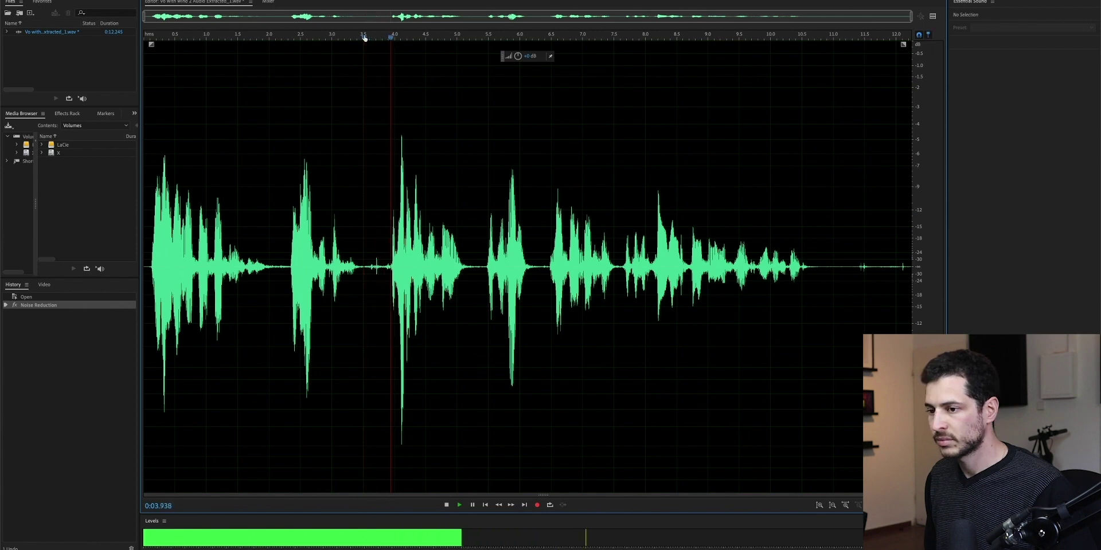
pyautogui.press('space')
pyautogui.click(862, 36)
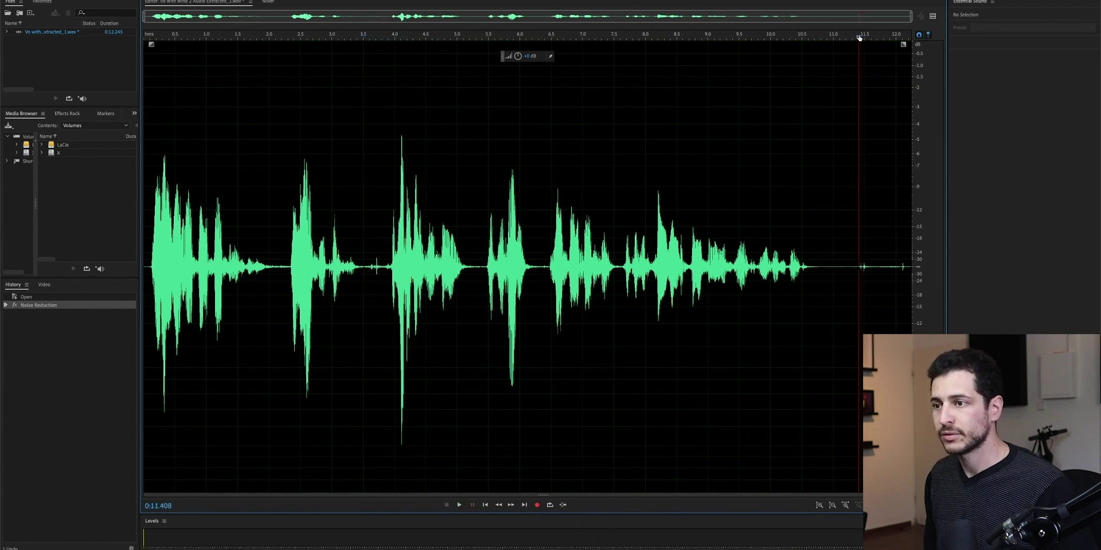
pyautogui.press('space')
pyautogui.press('space')
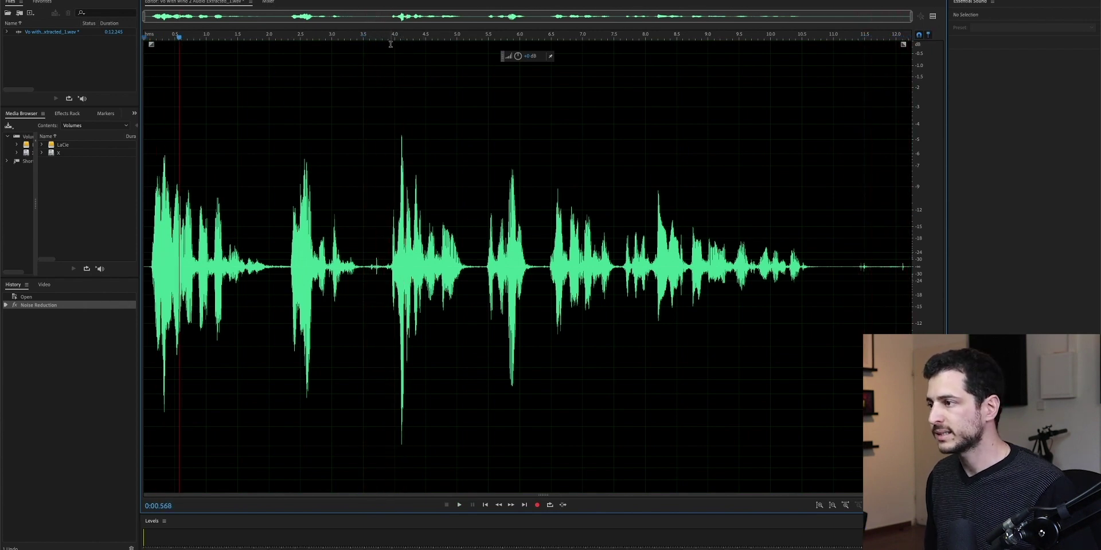
pyautogui.moveTo(363, 190); pyautogui.dragTo(385, 192)
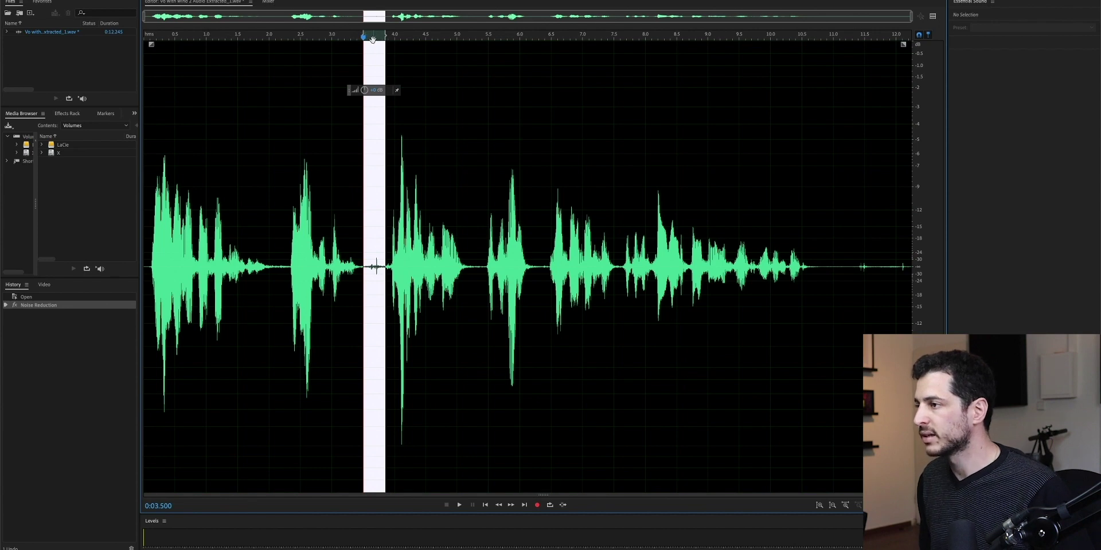
# Patch the gap near 4 s with quiet audio and play it back from about 2 s.
pyautogui.moveTo(372, 39); pyautogui.dragTo(831, 4)
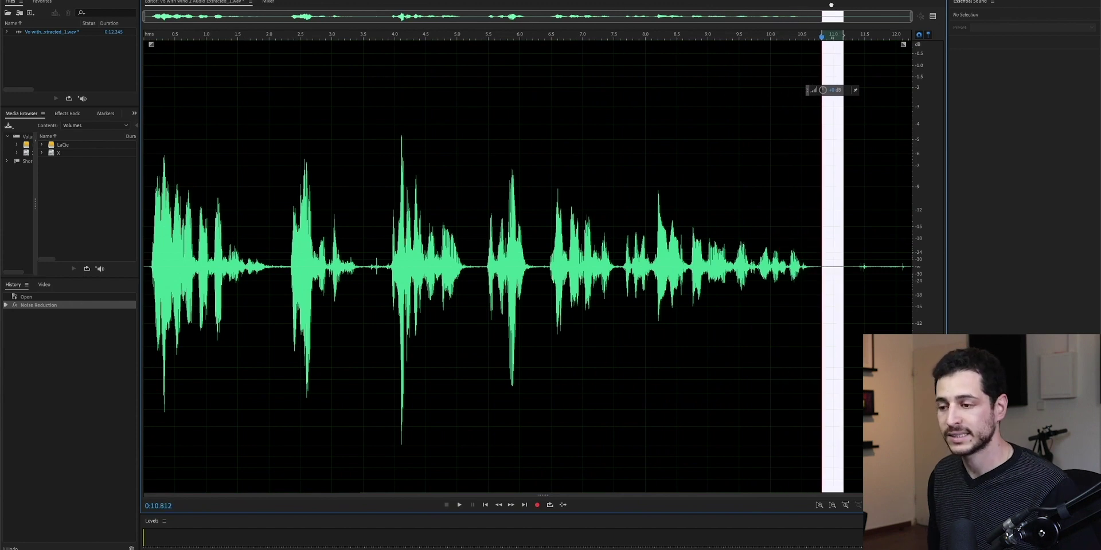
pyautogui.moveTo(830, 57); pyautogui.dragTo(371, 57)
pyautogui.click(272, 102)
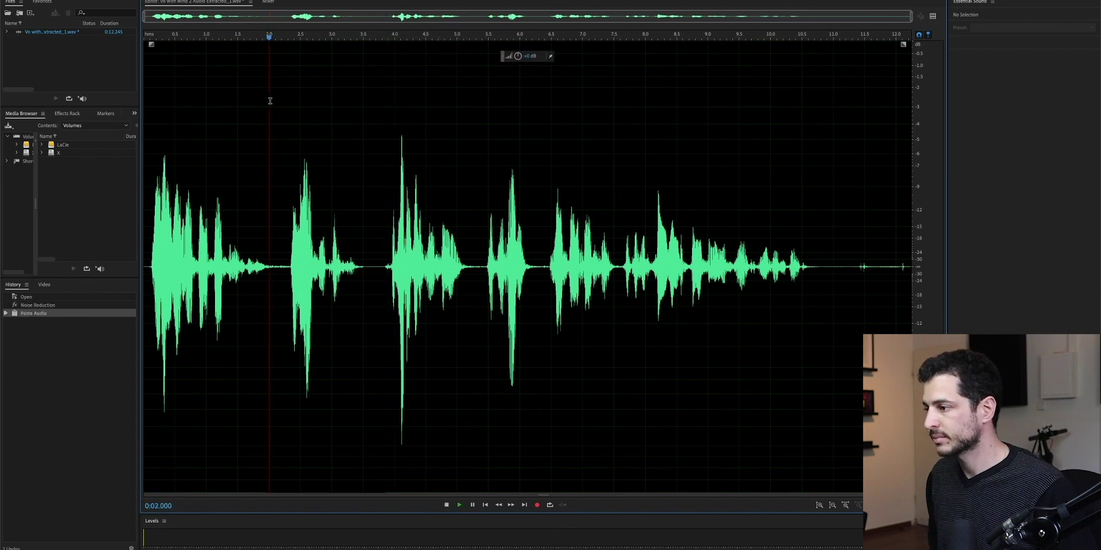
pyautogui.press('space')
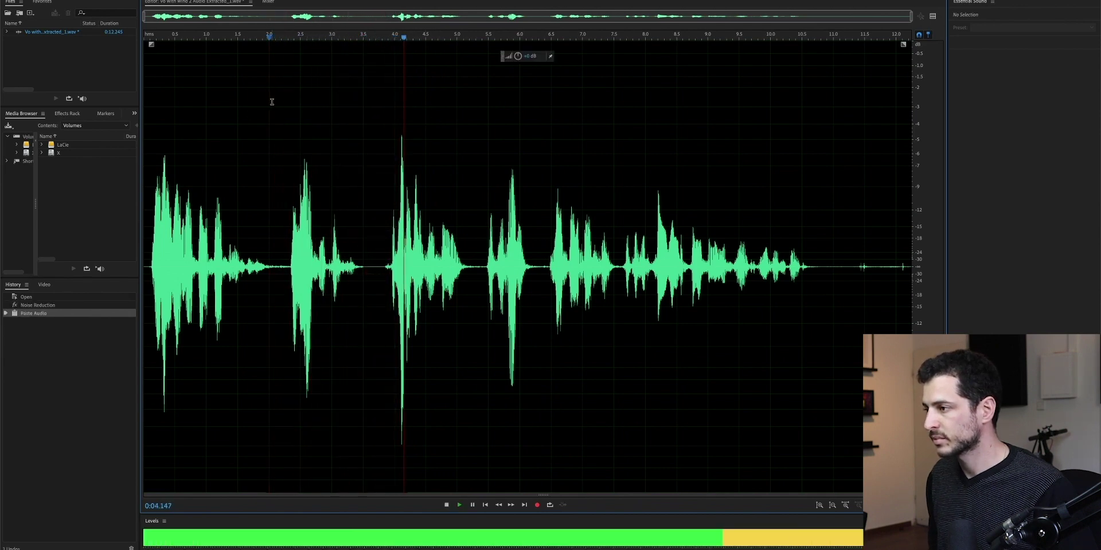
pyautogui.press('space')
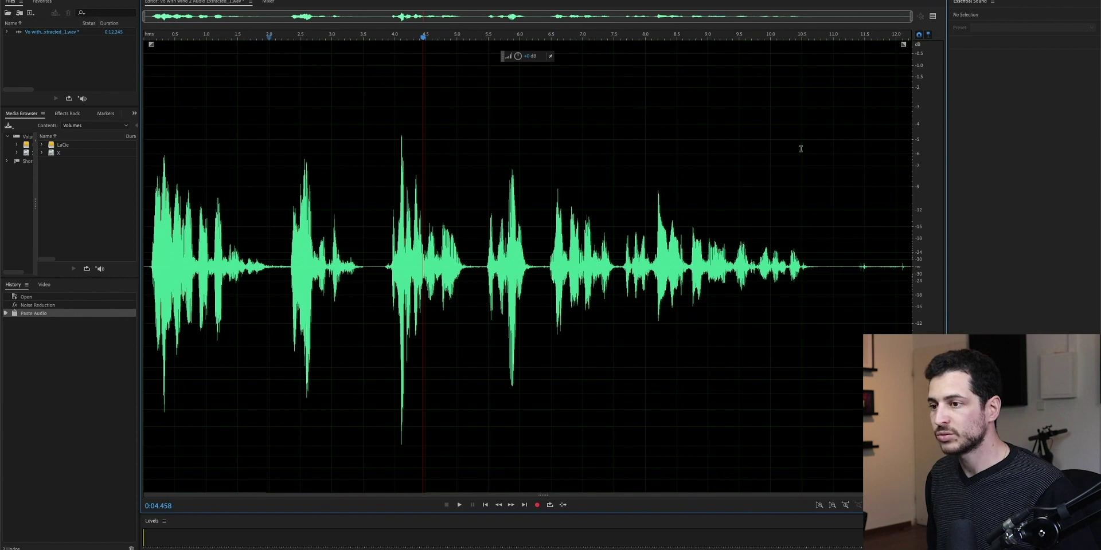
# Paste quiet audio over the noisy stretch from about 10.7 s to 11.7 s.
pyautogui.moveTo(818, 130); pyautogui.dragTo(849, 133)
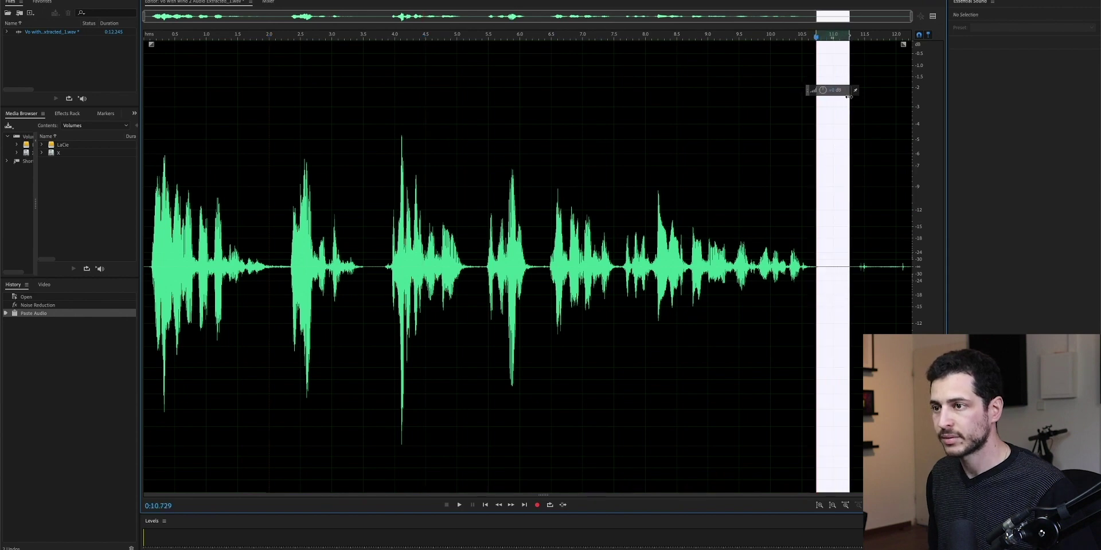
pyautogui.moveTo(831, 38); pyautogui.dragTo(892, 52)
pyautogui.hotkey('ctrl', 'v')
pyautogui.hotkey('ctrl', 'v')
pyautogui.click(174, 179)
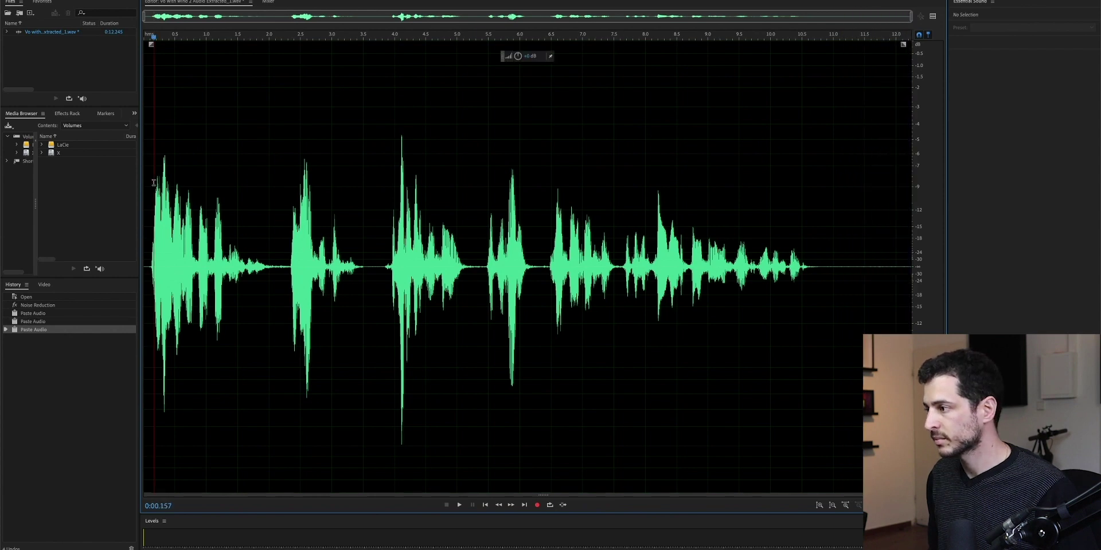
# Play the patched clip from the start, then switch back to Premiere Pro.
pyautogui.press('space')
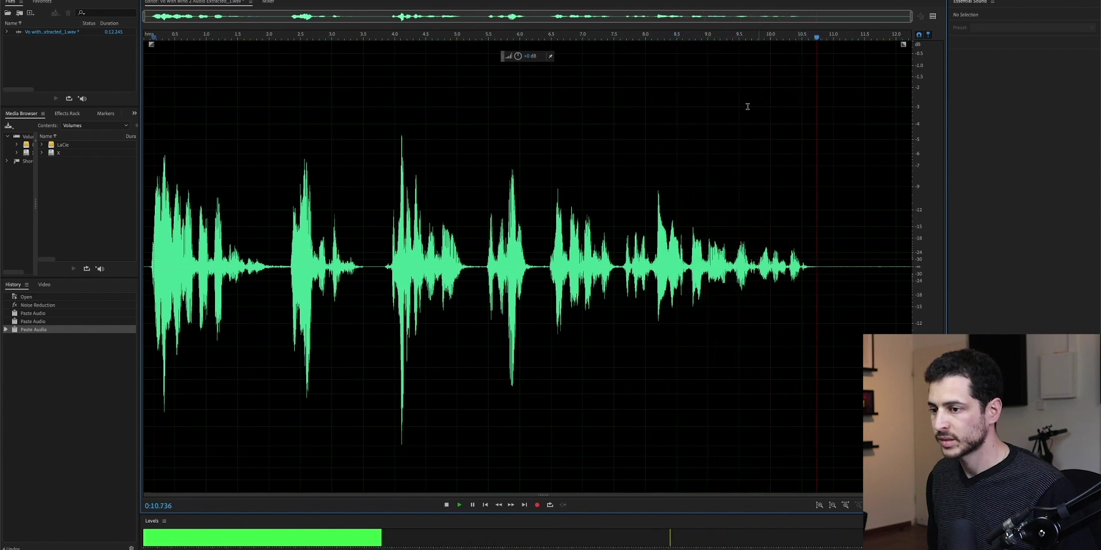
pyautogui.press('space')
pyautogui.click(283, 221)
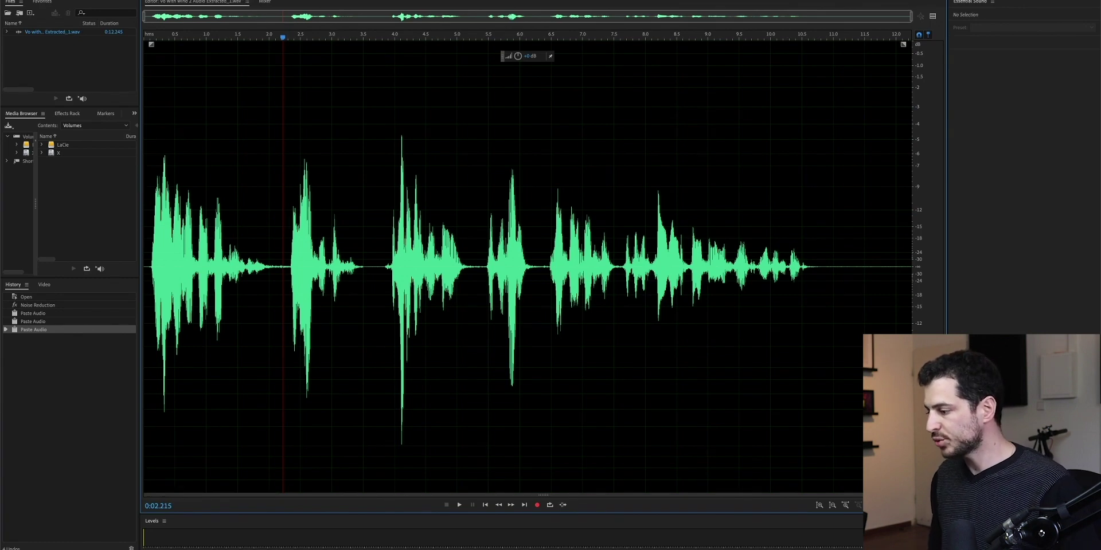
pyautogui.press('super+Tab')
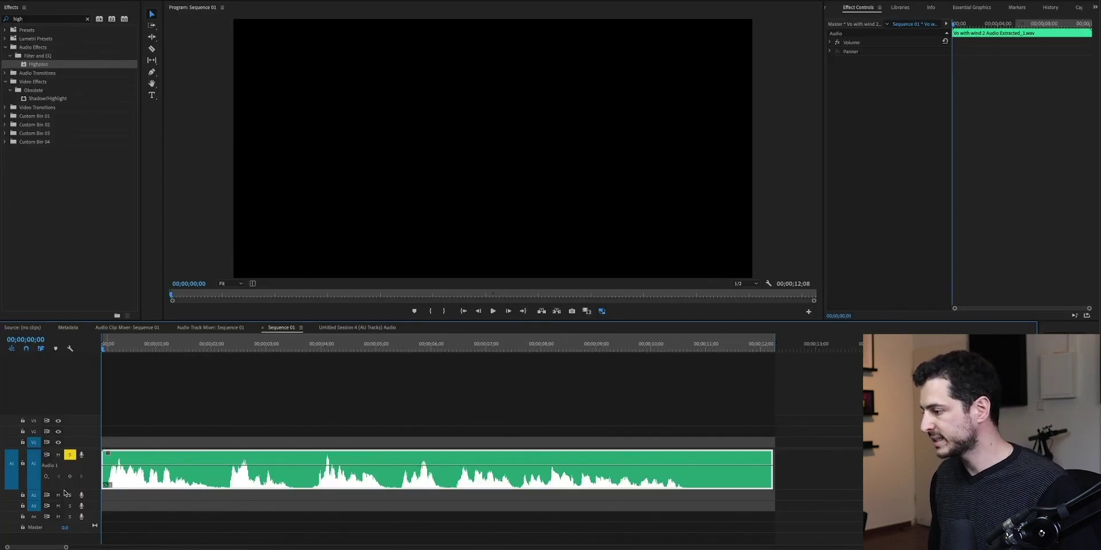
# Apply a Parametric Equalizer to the Audio 1 clip via an 'eq' search.
pyautogui.moveTo(64, 488); pyautogui.dragTo(63, 492)
pyautogui.click(766, 350)
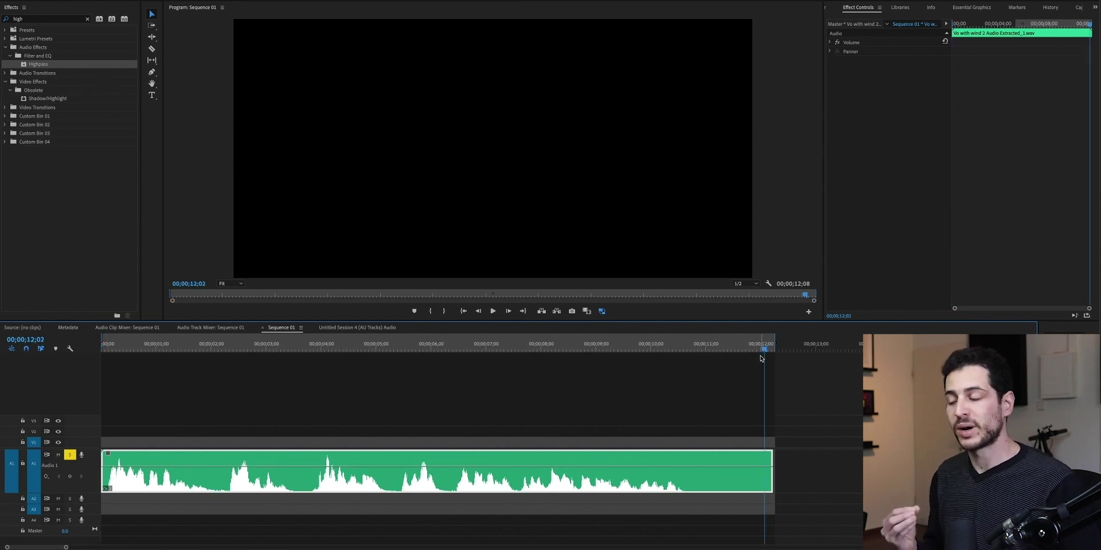
pyautogui.click(32, 19)
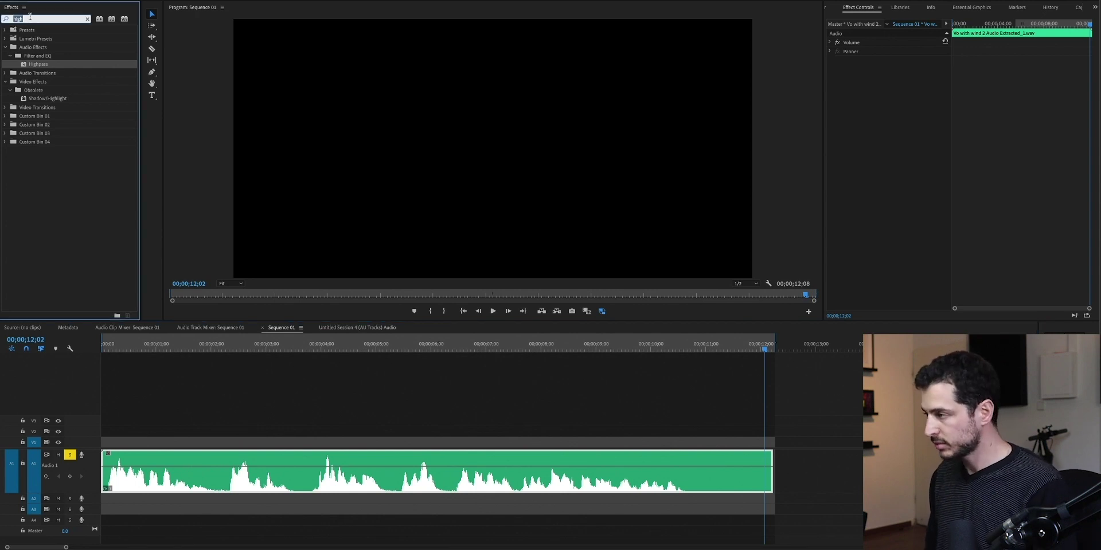
pyautogui.write('eq')
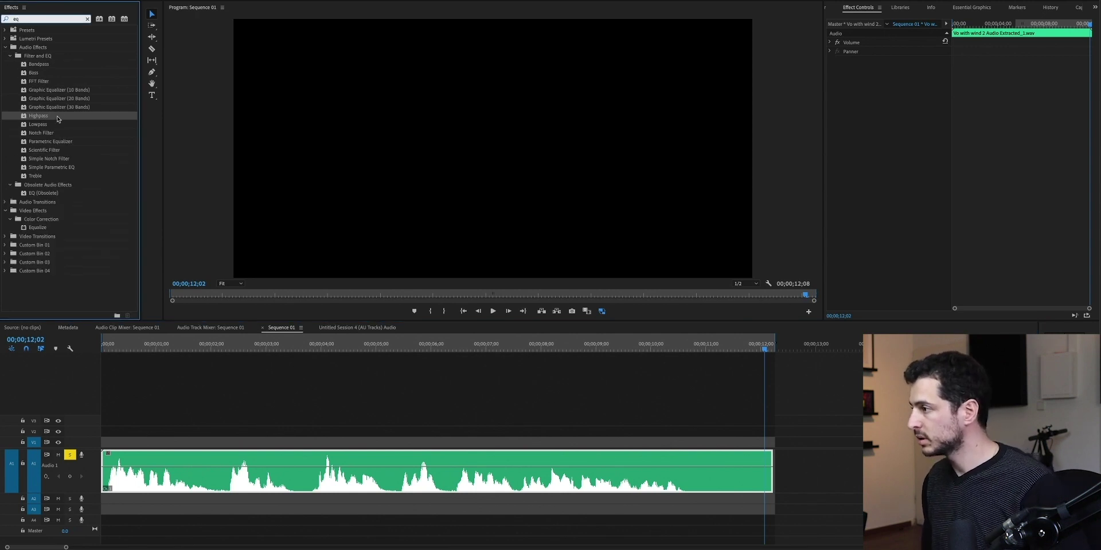
pyautogui.moveTo(48, 143); pyautogui.dragTo(277, 465)
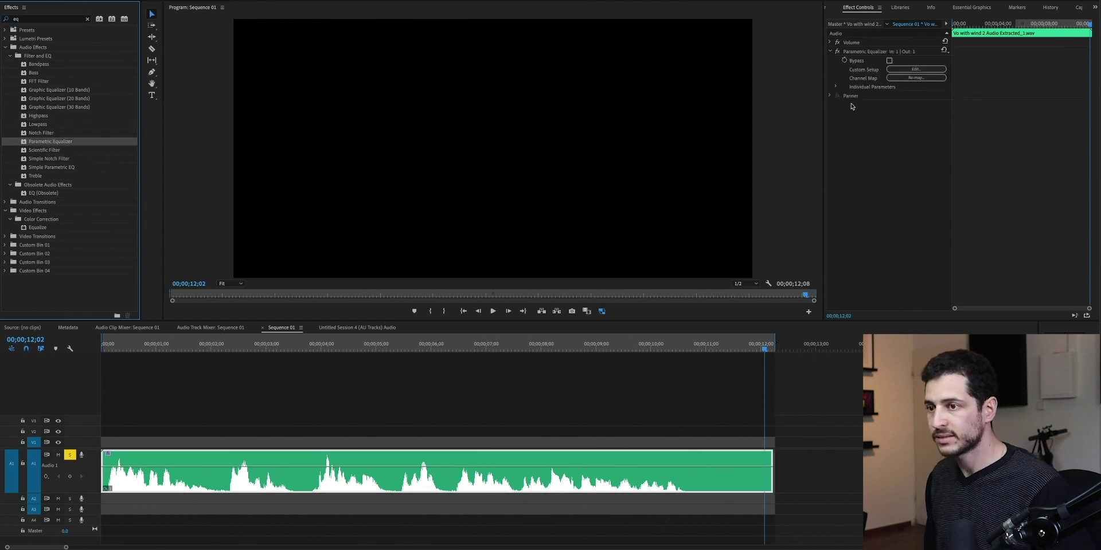
# Boost the EQ by 3.6 dB near 188 Hz and 4.3 dB near 15 kHz.
pyautogui.click(893, 69)
pyautogui.press('space')
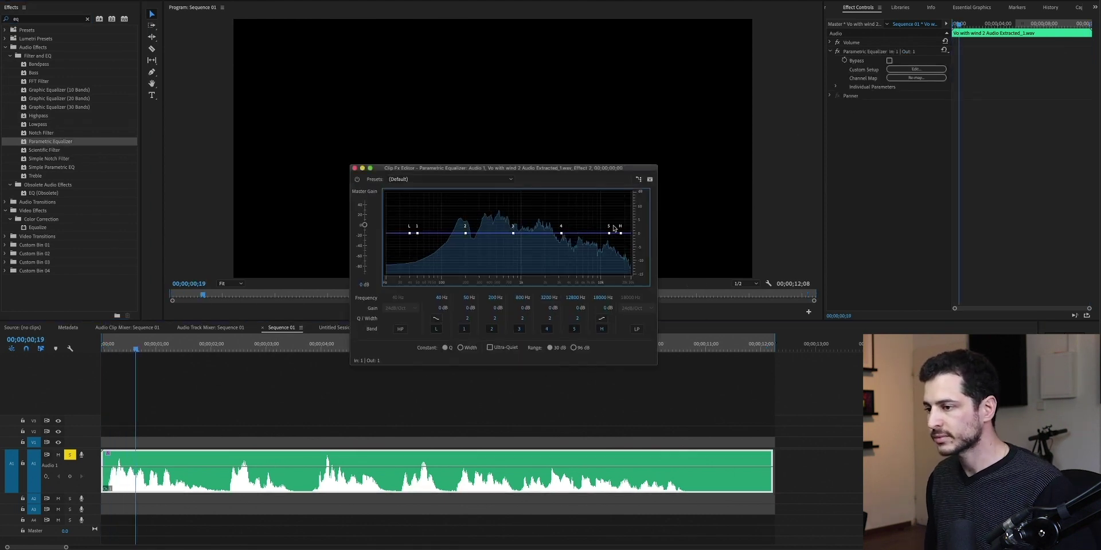
pyautogui.moveTo(609, 233); pyautogui.dragTo(614, 216)
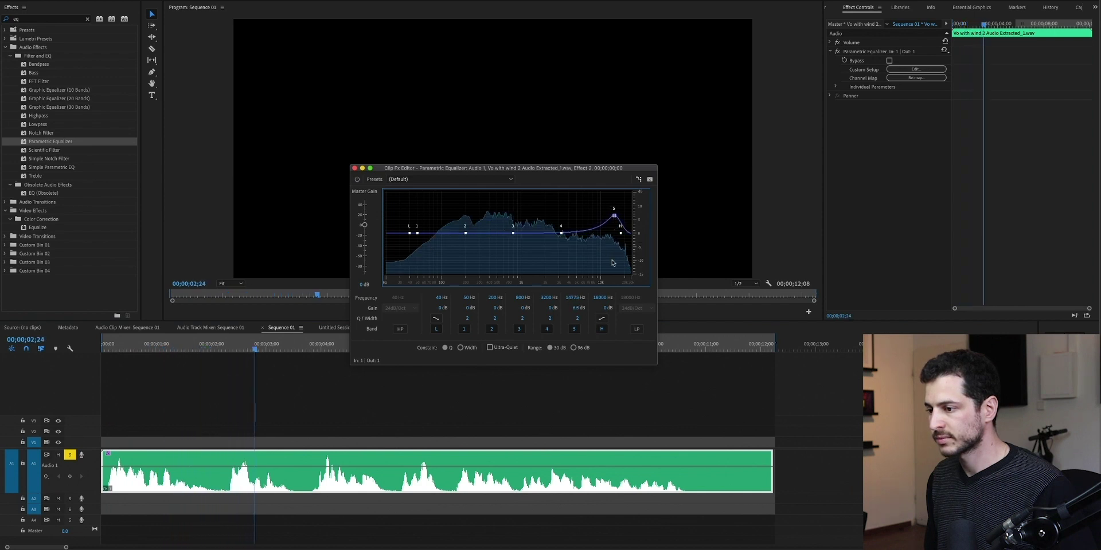
pyautogui.moveTo(577, 322); pyautogui.dragTo(564, 321)
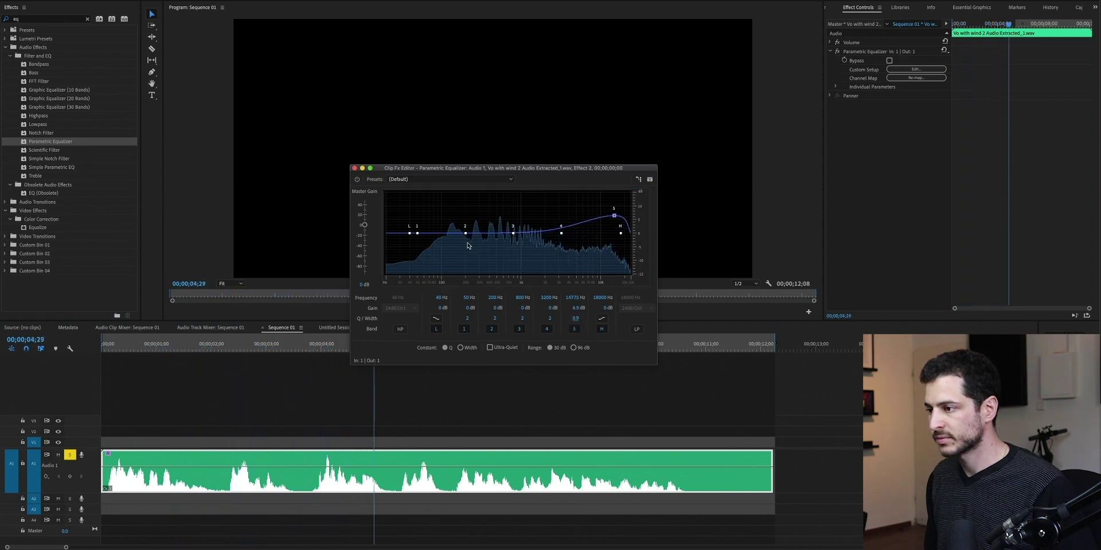
pyautogui.moveTo(465, 233); pyautogui.dragTo(459, 212)
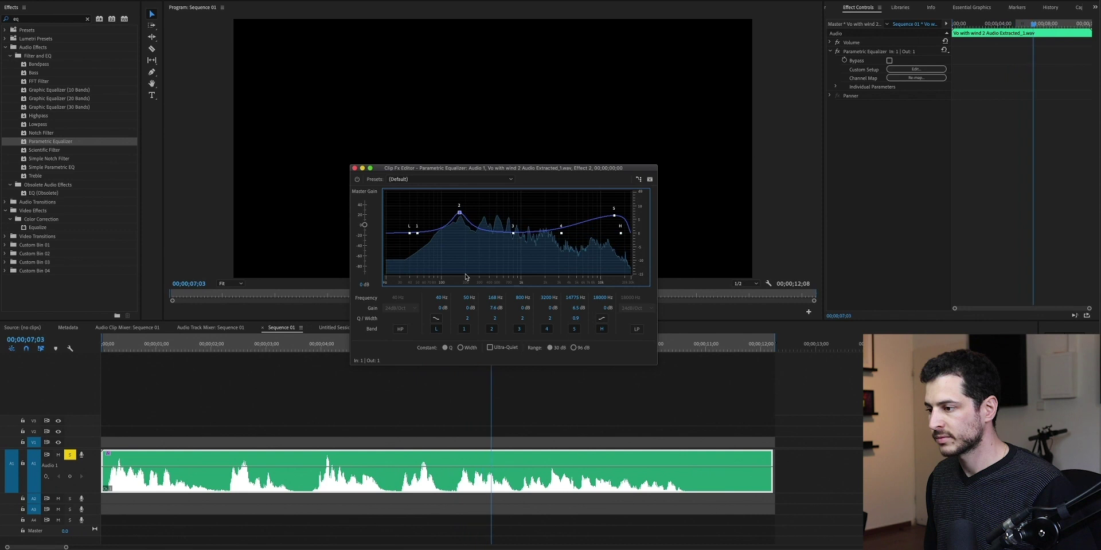
pyautogui.moveTo(493, 317); pyautogui.dragTo(482, 319)
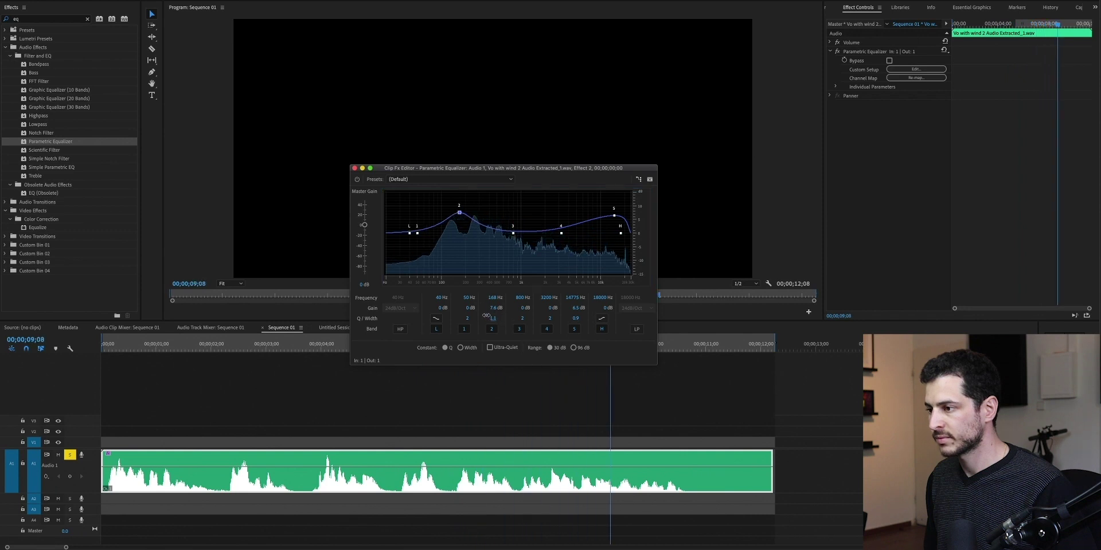
pyautogui.moveTo(461, 222); pyautogui.dragTo(463, 223)
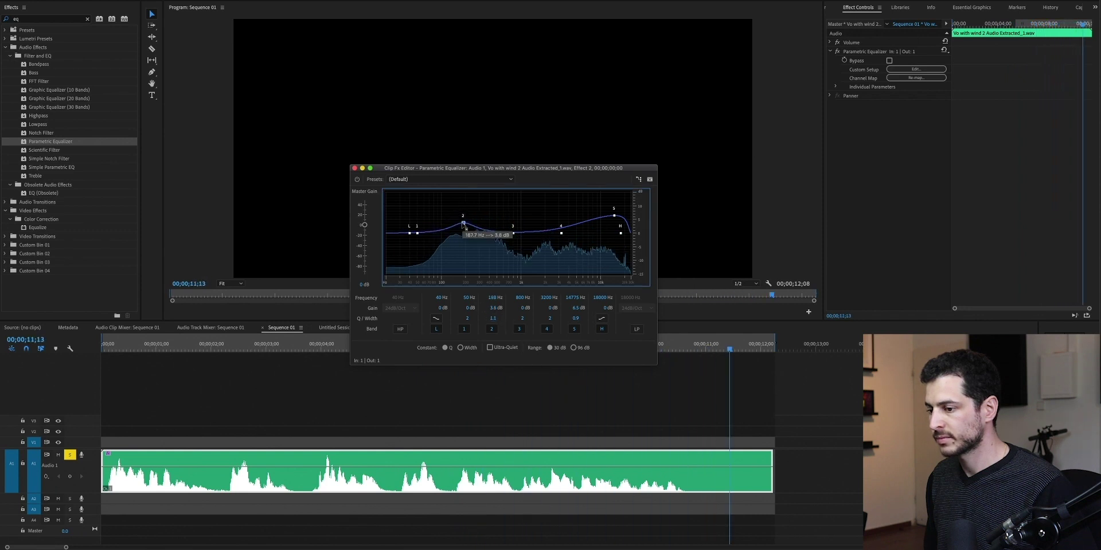
pyautogui.moveTo(614, 215); pyautogui.dragTo(615, 219)
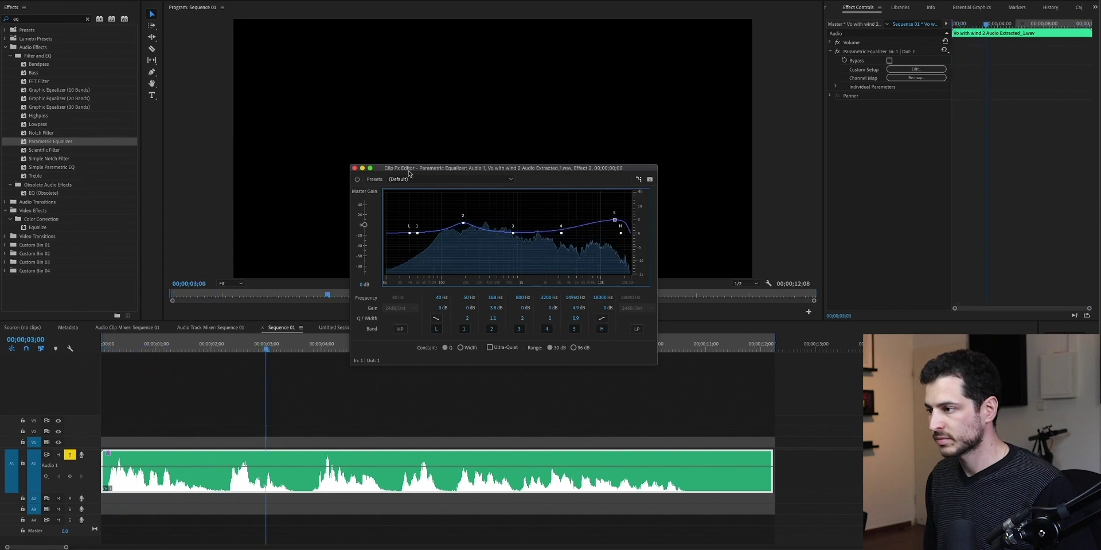
pyautogui.click(354, 168)
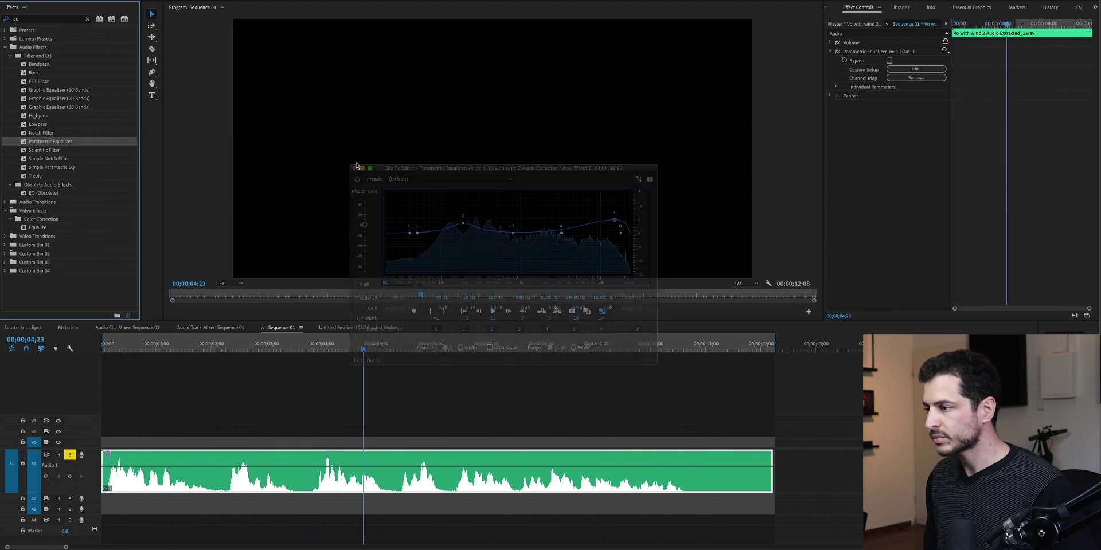
# Add a Dynamics effect via a 'dy' search and play the clip with its expander on.
pyautogui.click(56, 19)
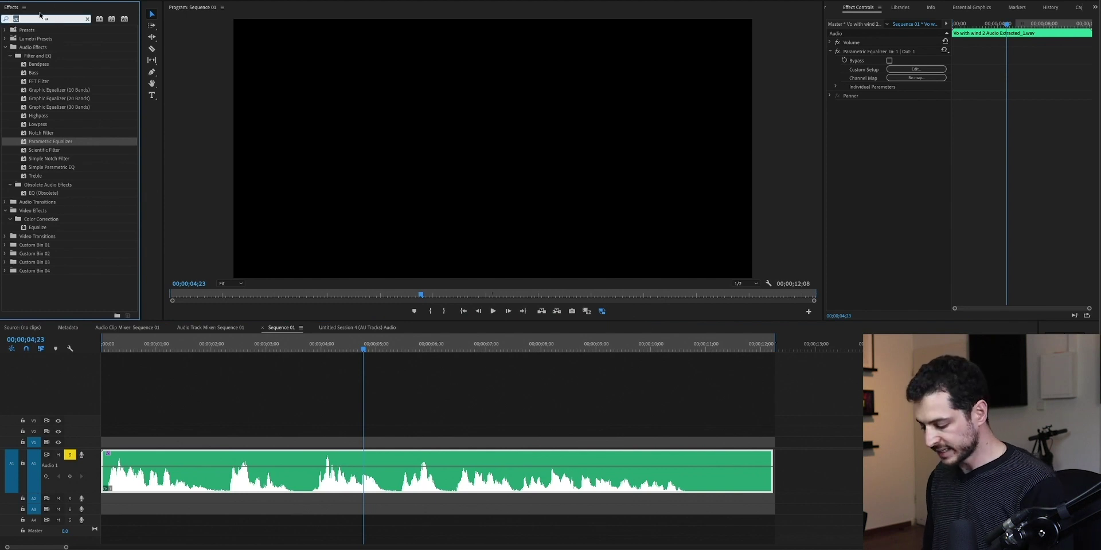
pyautogui.write('dyna')
pyautogui.doubleClick(39, 64)
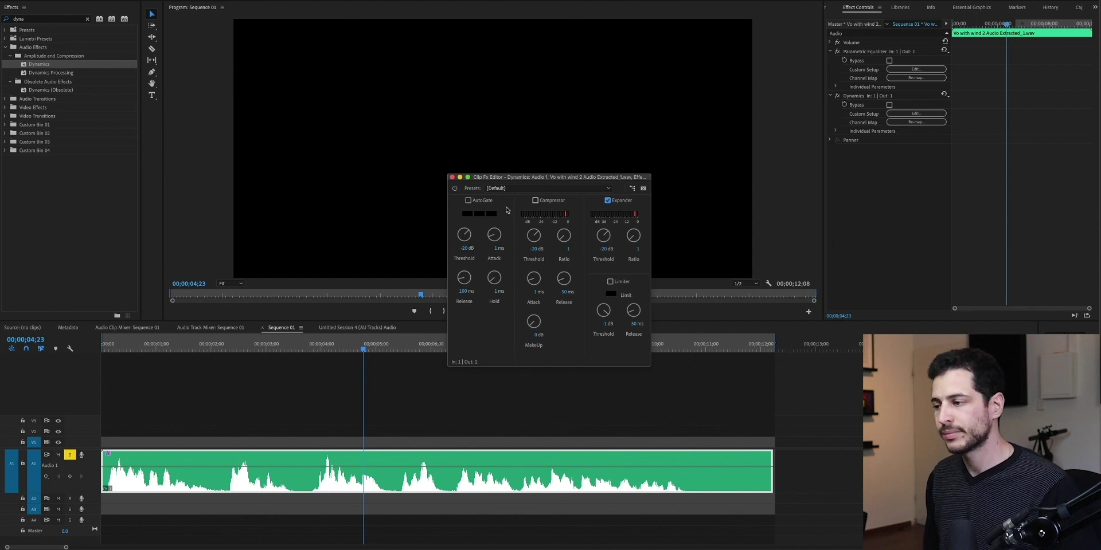
pyautogui.click(160, 345)
pyautogui.press('Home')
pyautogui.press('space')
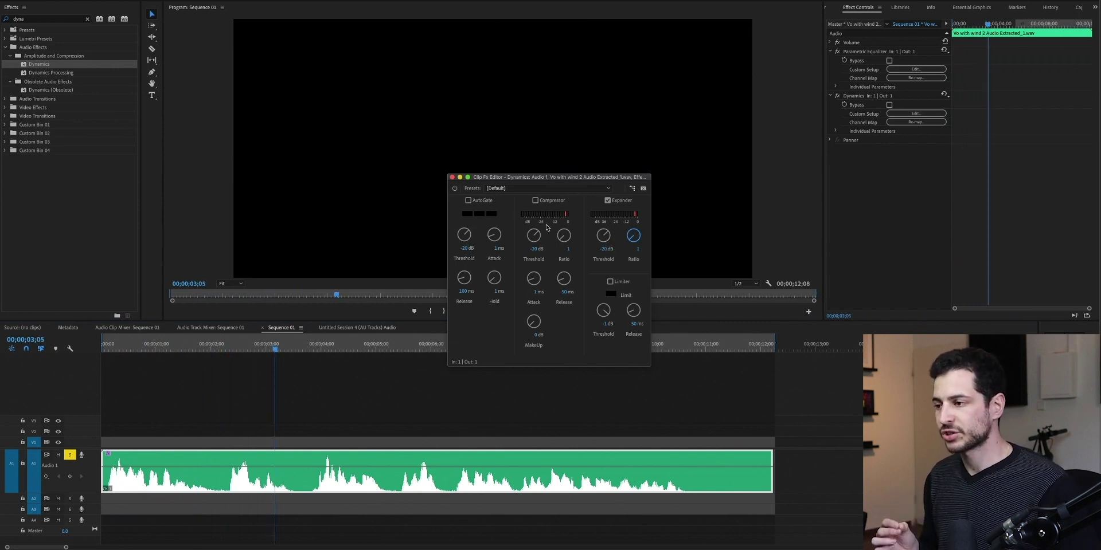
pyautogui.click(451, 177)
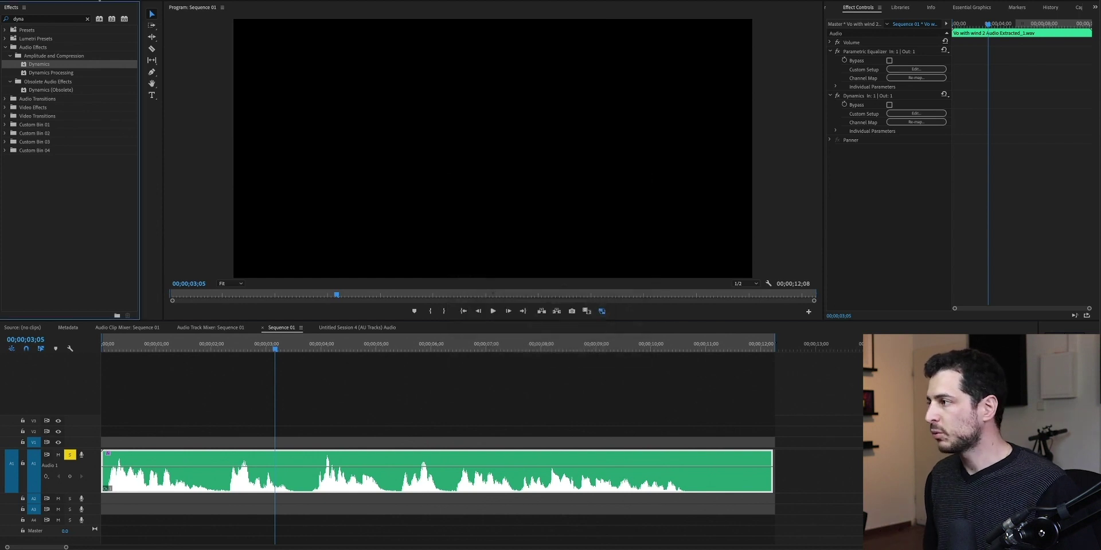
pyautogui.click(58, 20)
# Apply a Single-band Compressor to the clip from a 'compre' search.
pyautogui.write('compre')
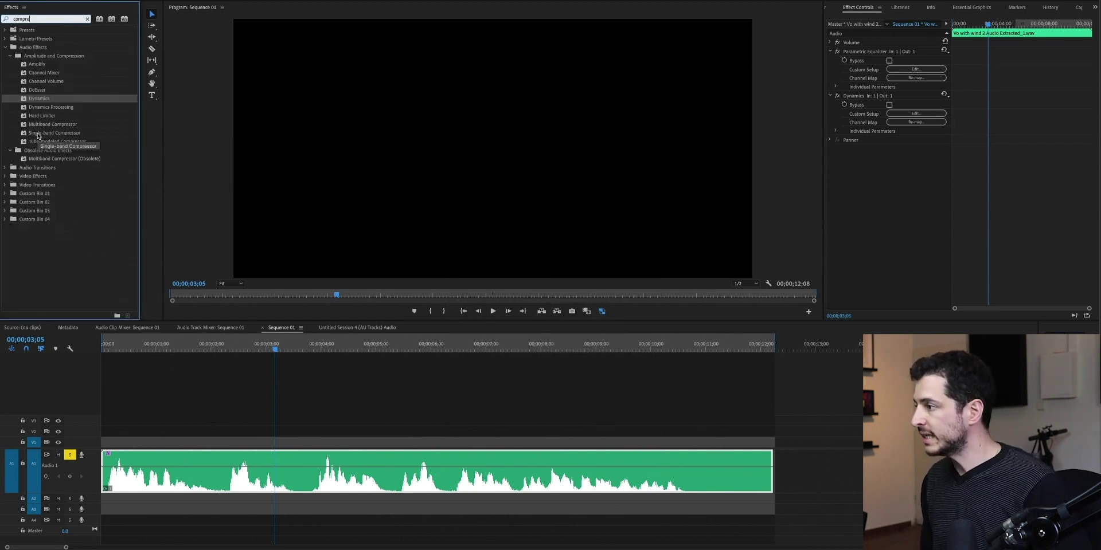
pyautogui.moveTo(38, 136); pyautogui.dragTo(378, 466)
pyautogui.click(930, 158)
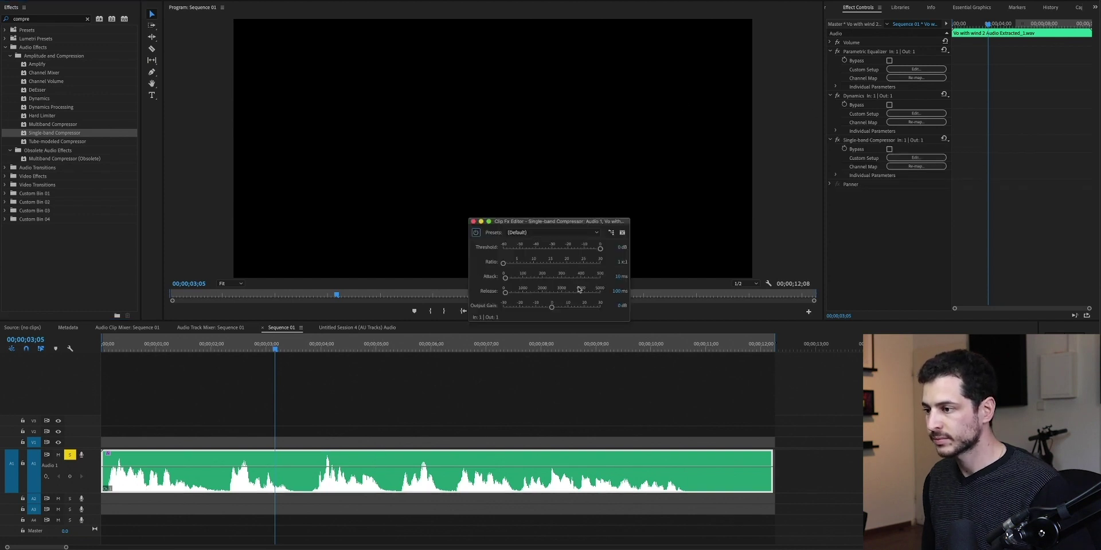
# Set the compressor to -9.2 dB threshold, 7.2:1 ratio and 4.4 dB output gain.
pyautogui.moveTo(600, 248); pyautogui.dragTo(587, 248)
pyautogui.moveTo(504, 263); pyautogui.dragTo(508, 263)
pyautogui.moveTo(552, 307); pyautogui.dragTo(559, 307)
pyautogui.moveTo(509, 263); pyautogui.dragTo(525, 264)
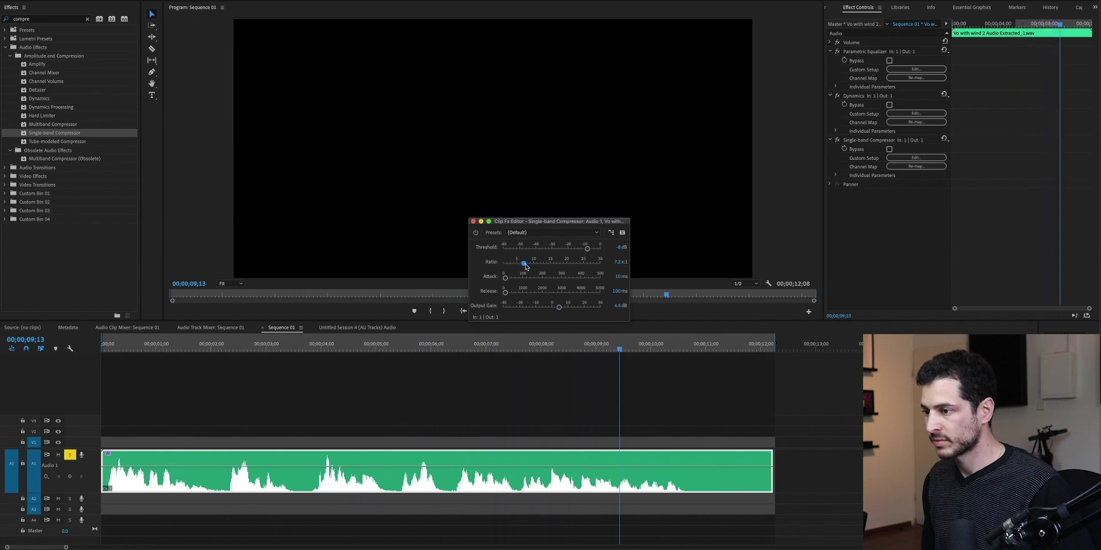
pyautogui.click(18, 346)
pyautogui.press('Home')
pyautogui.press('space')
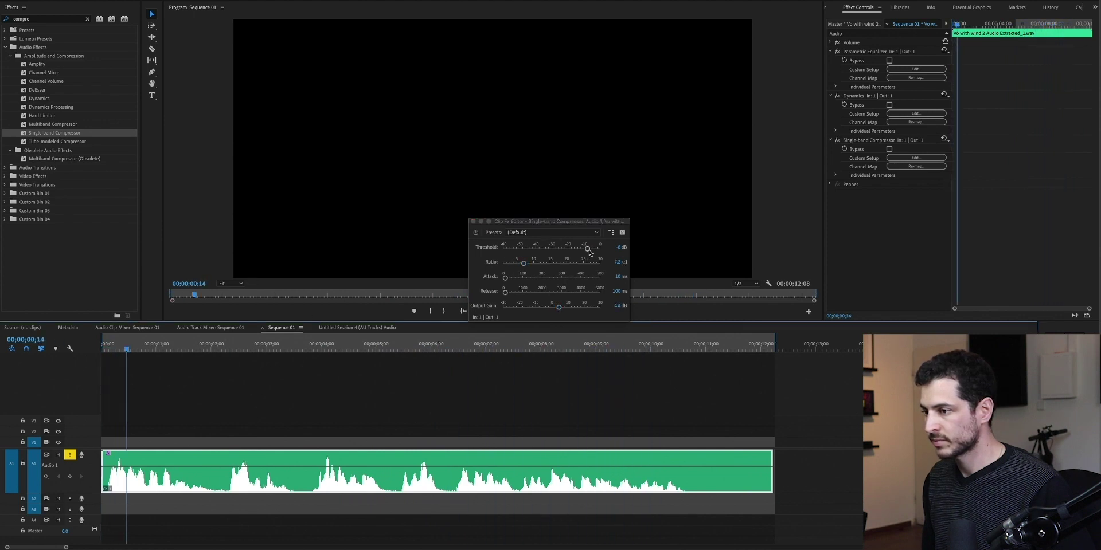
pyautogui.moveTo(588, 249); pyautogui.dragTo(585, 248)
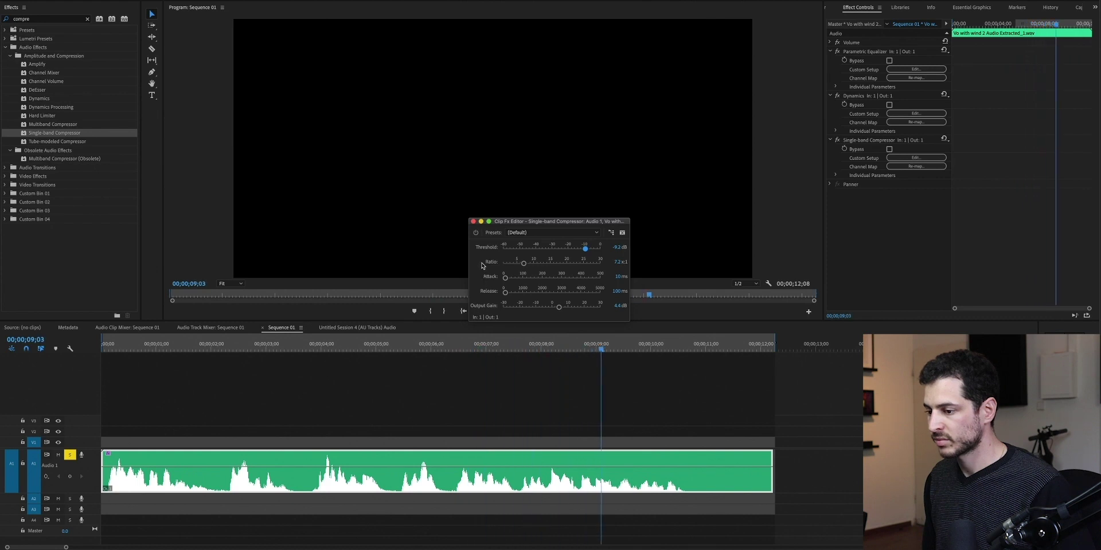
pyautogui.click(473, 222)
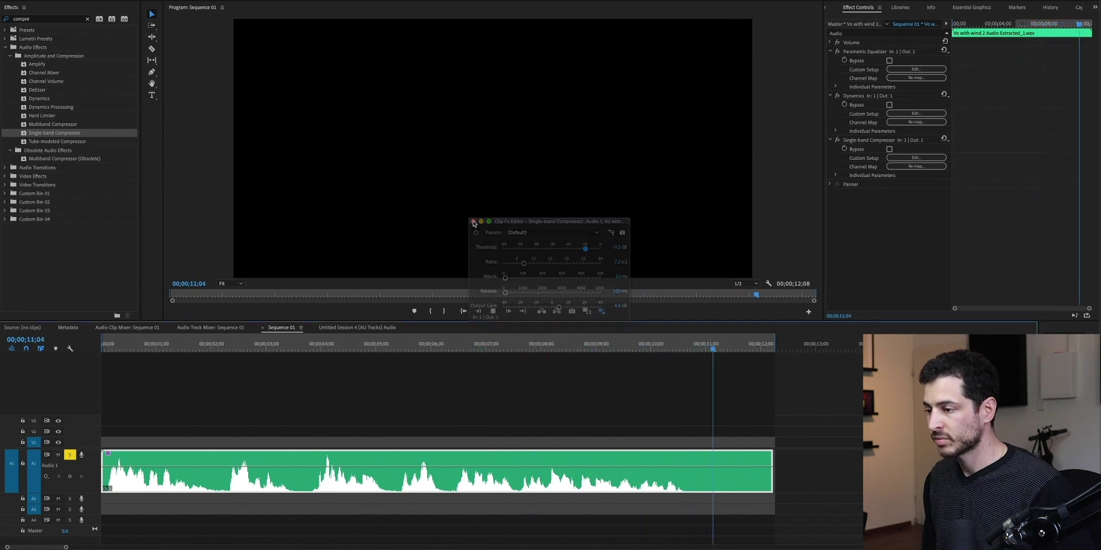